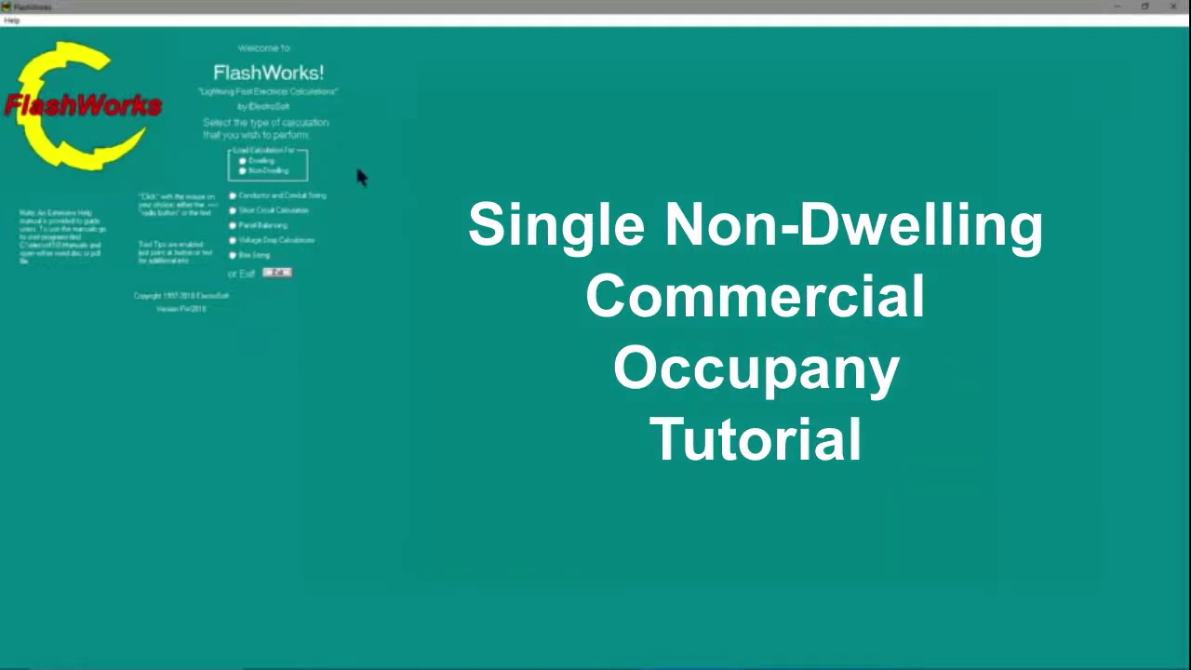
Start a Non-Dwelling load calculation for a single commercial unit
left_click(243, 171)
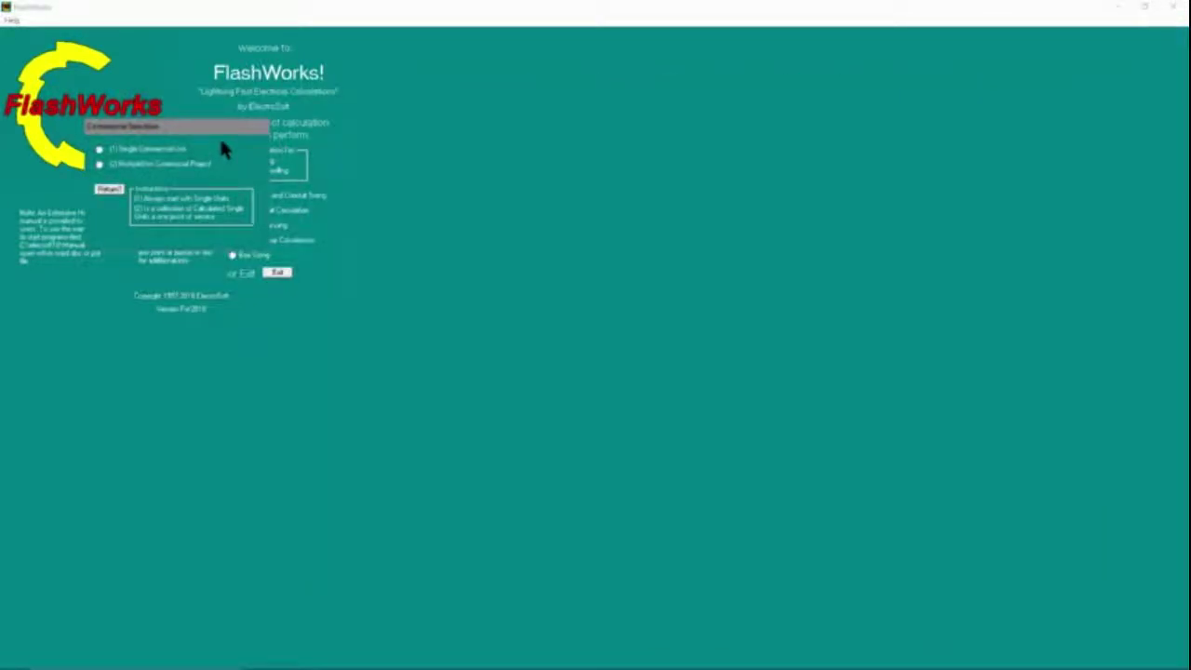
left_click(99, 151)
left_click(99, 151)
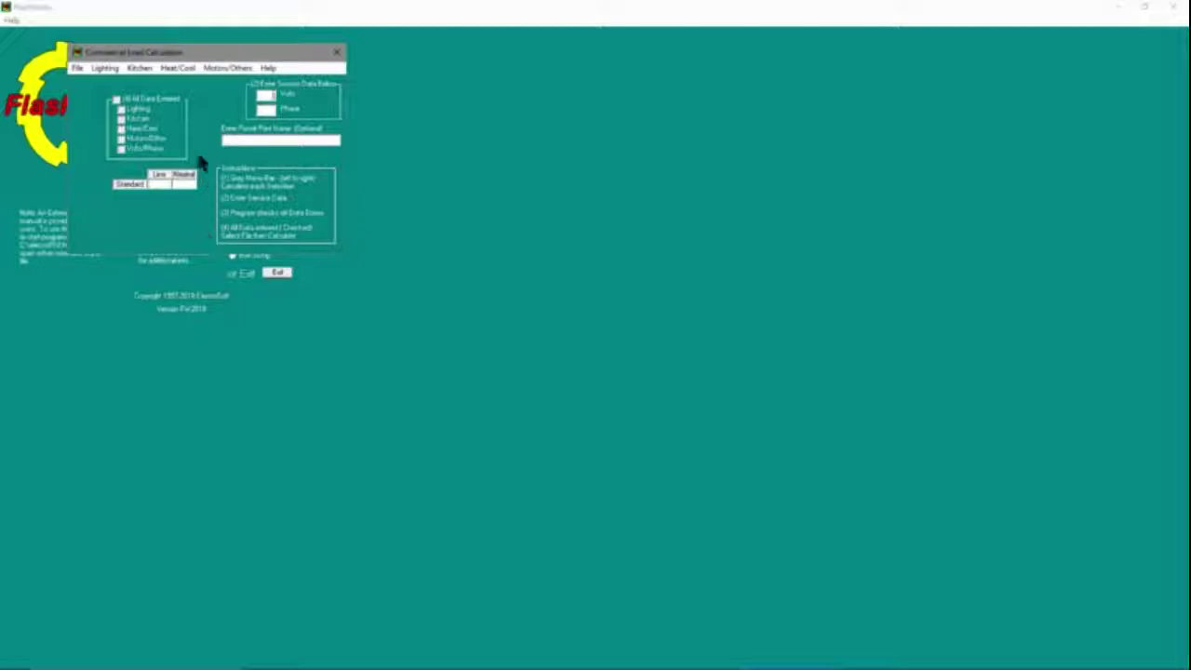
Open the calculation file sample.ccc from C:\elecsoft10\comm
left_click(78, 69)
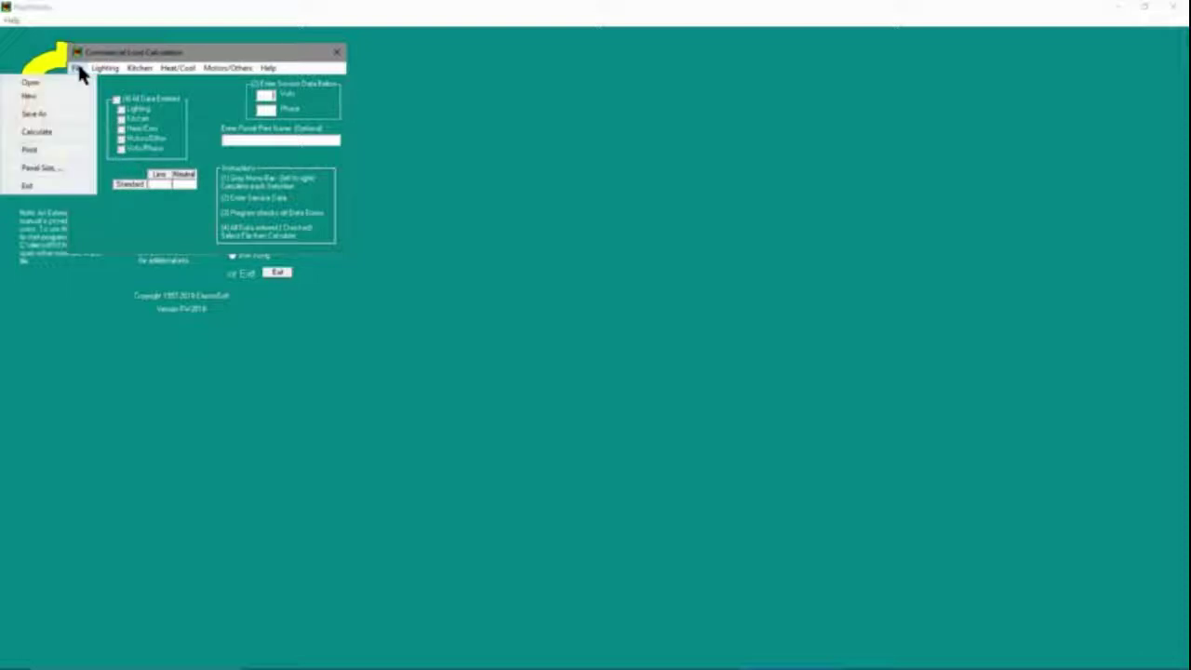
left_click(60, 82)
left_click(63, 84)
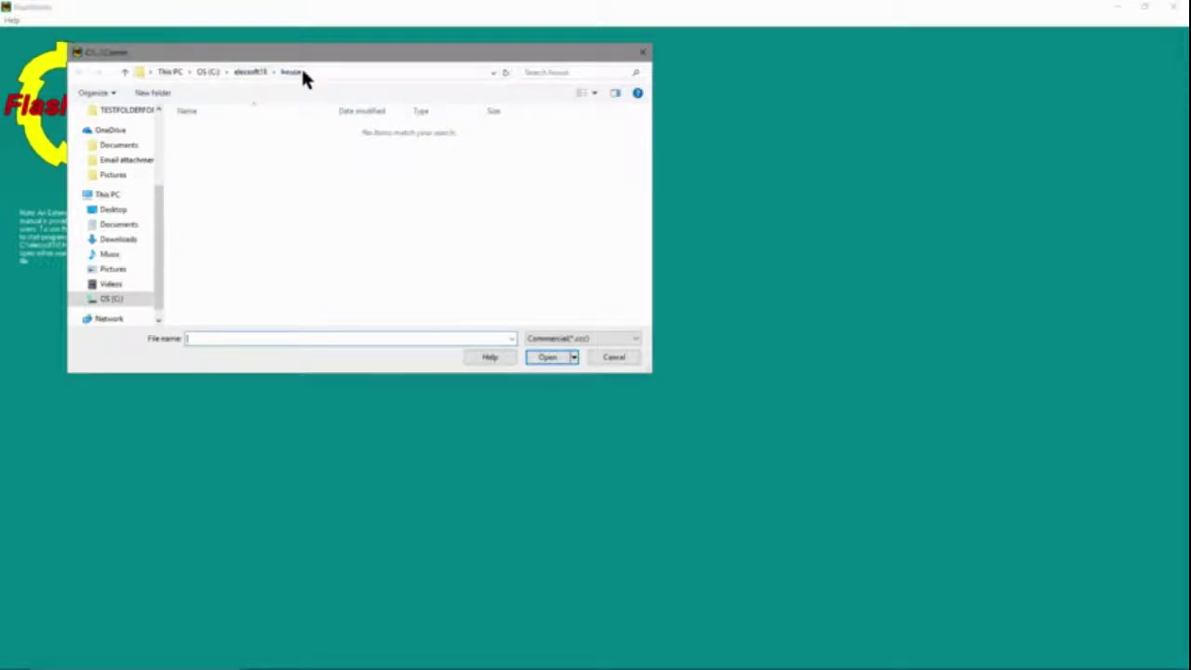
left_click(120, 305)
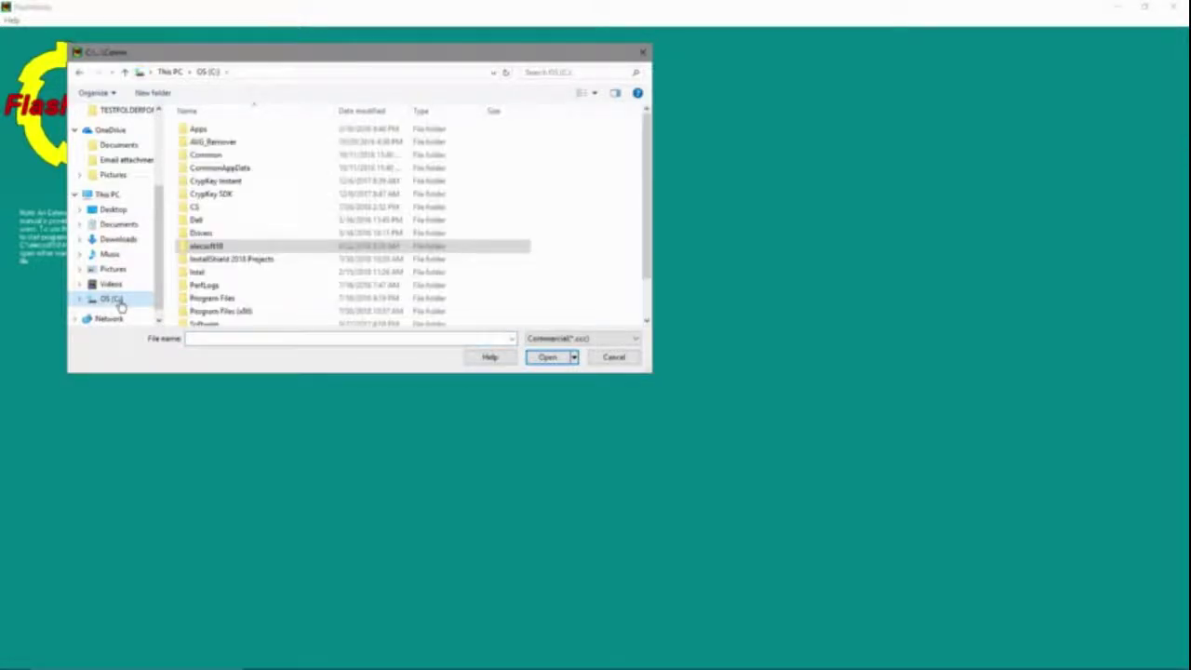
left_click(222, 246)
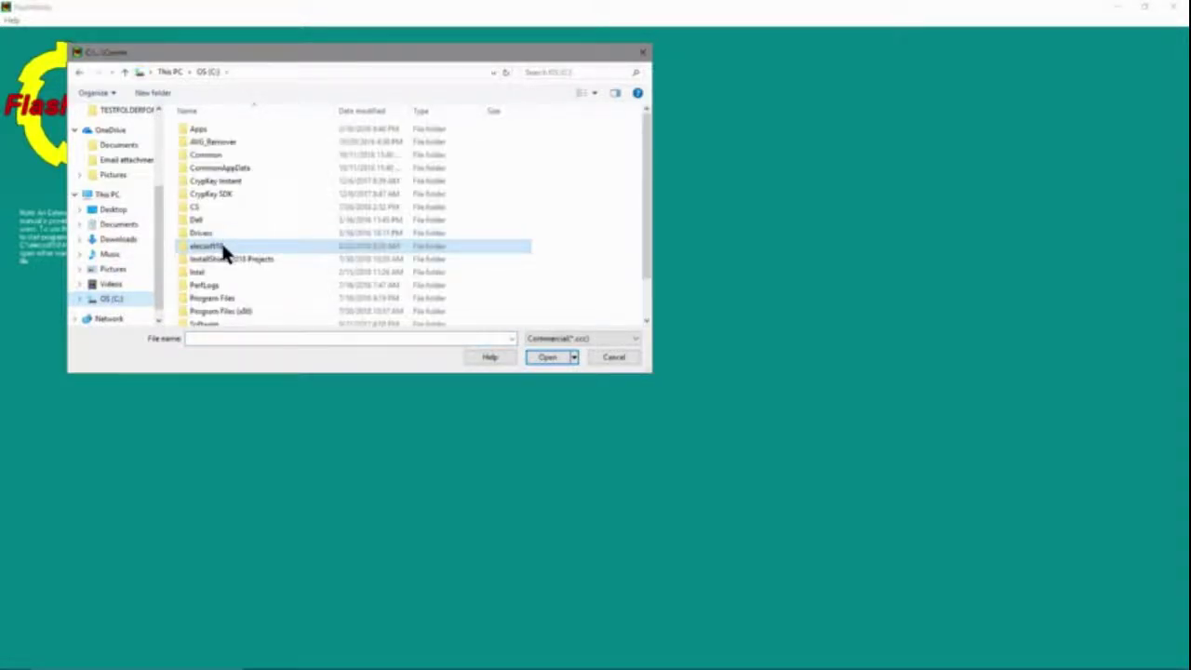
double_click(221, 247)
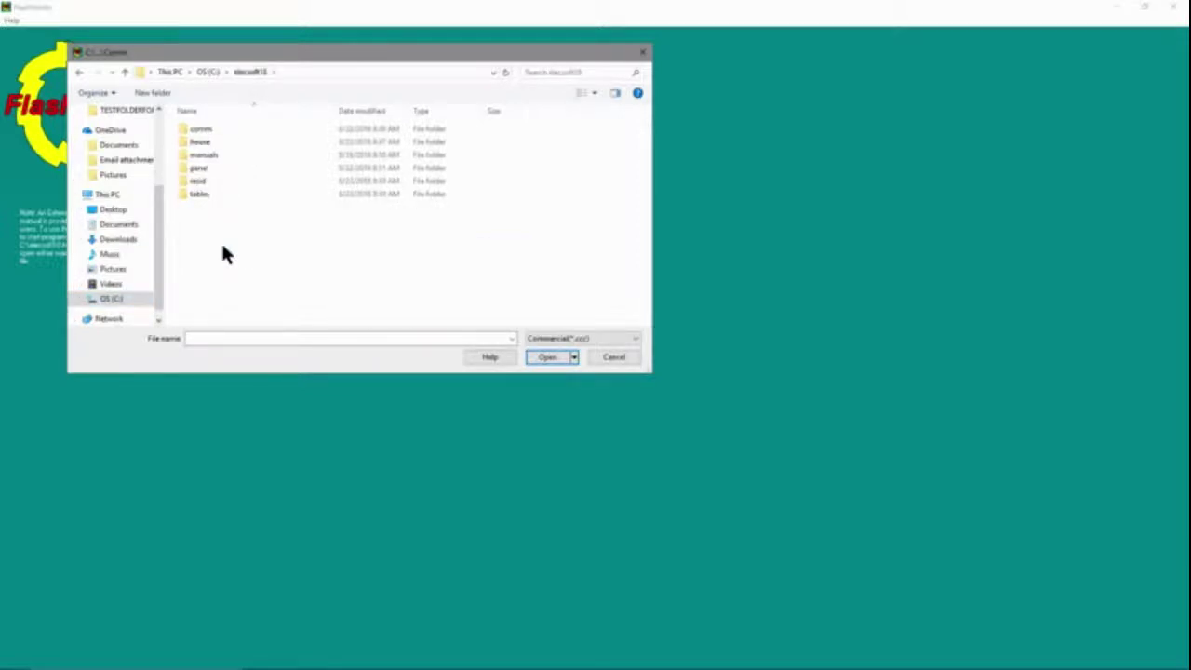
left_click(211, 137)
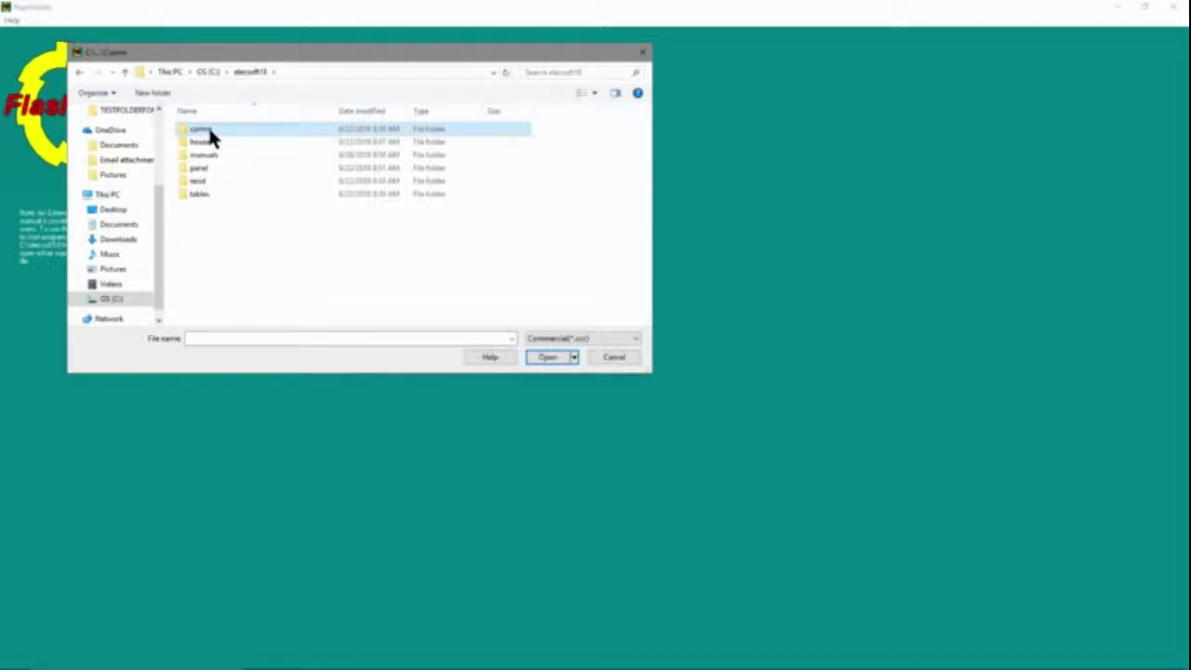
double_click(210, 133)
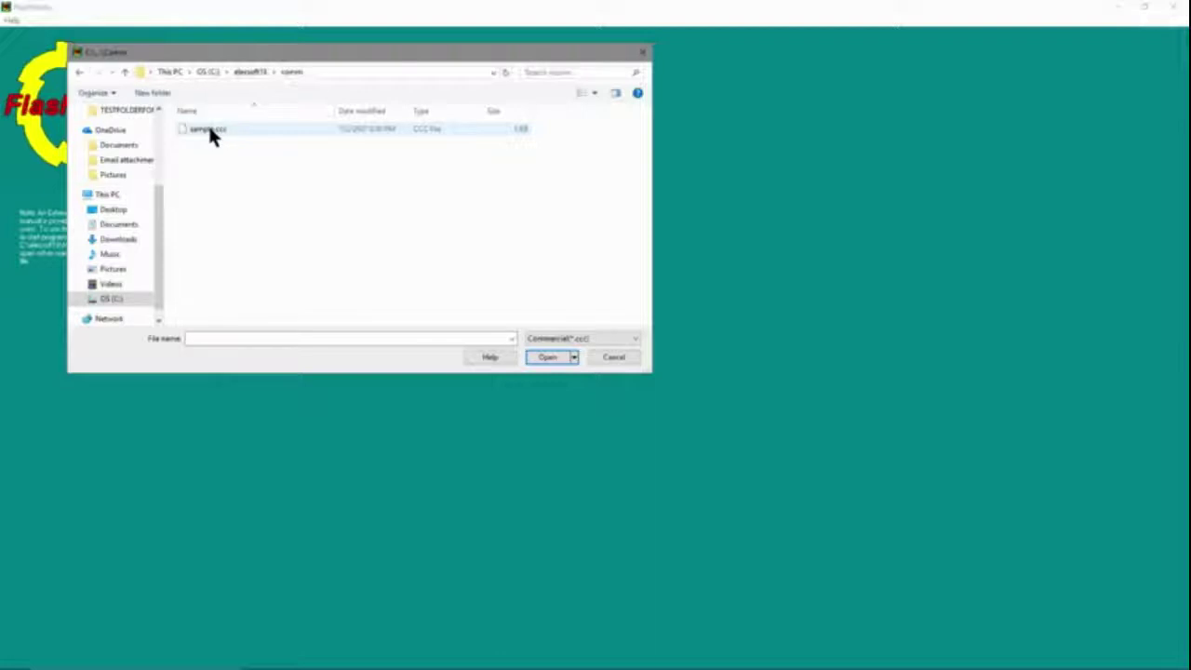
double_click(210, 133)
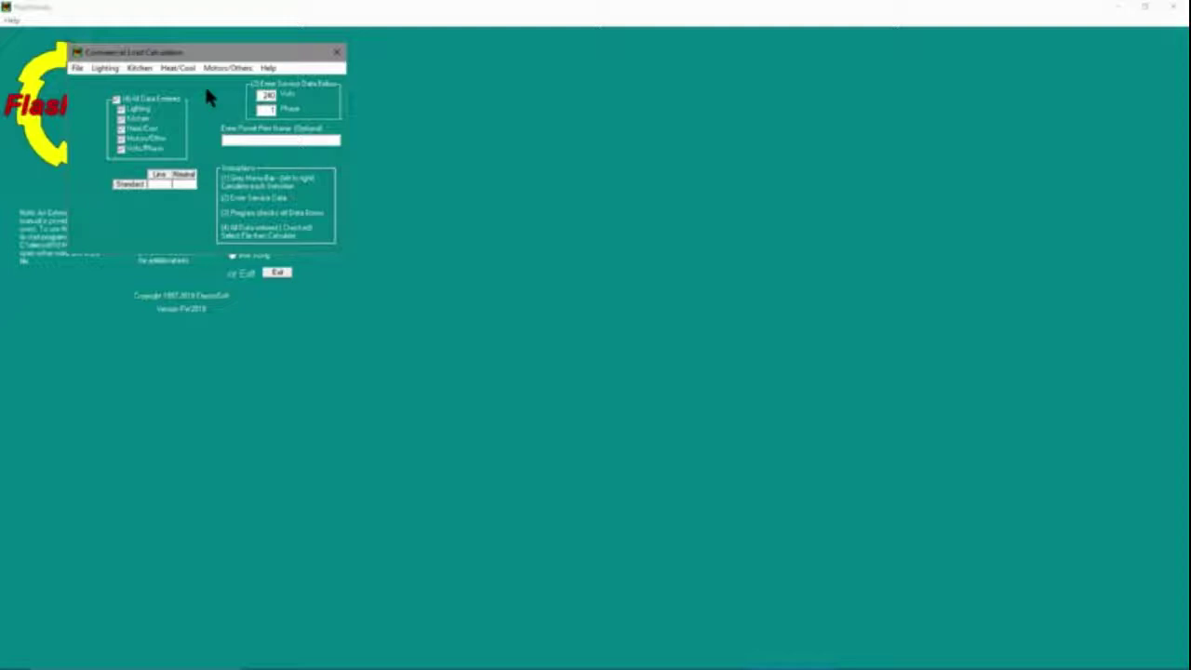
Begin entering lighting data for the loaded sample file
left_click(112, 68)
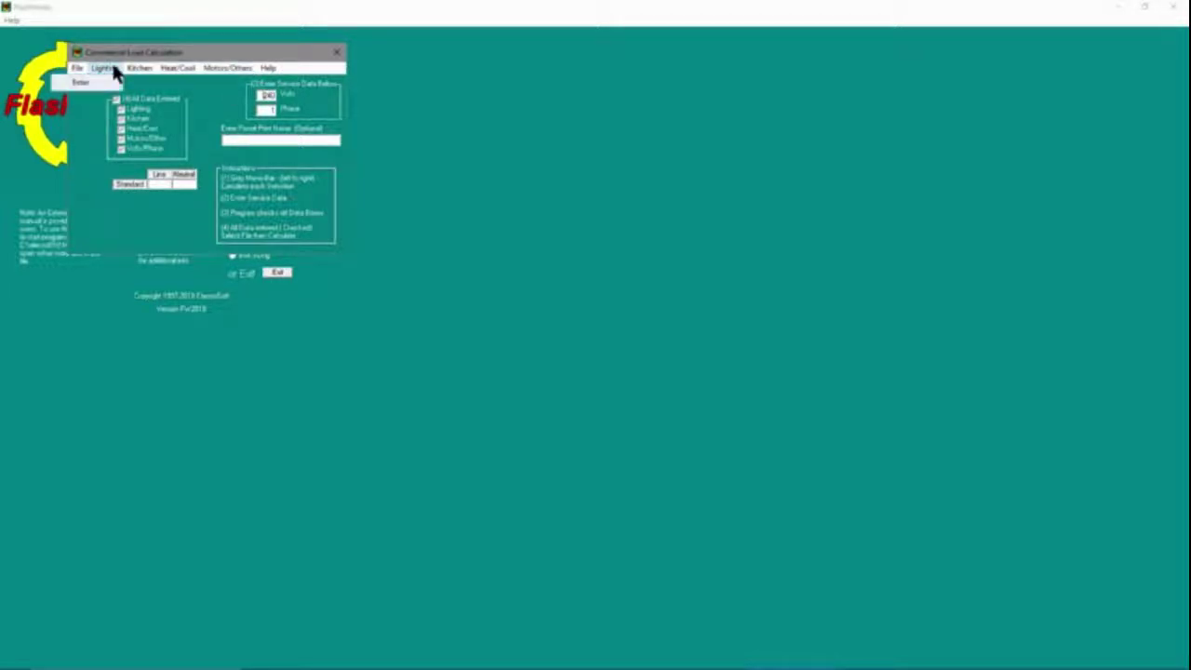
left_click(83, 82)
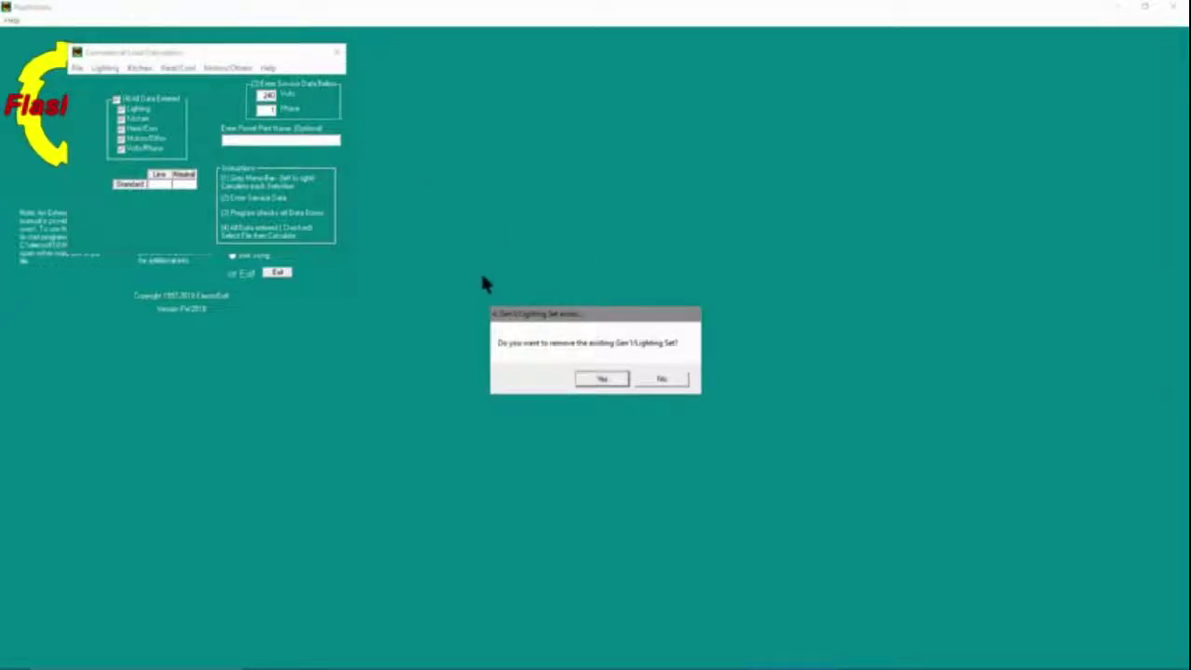
Keep the existing lighting set and choose Store as the building type
left_click(659, 381)
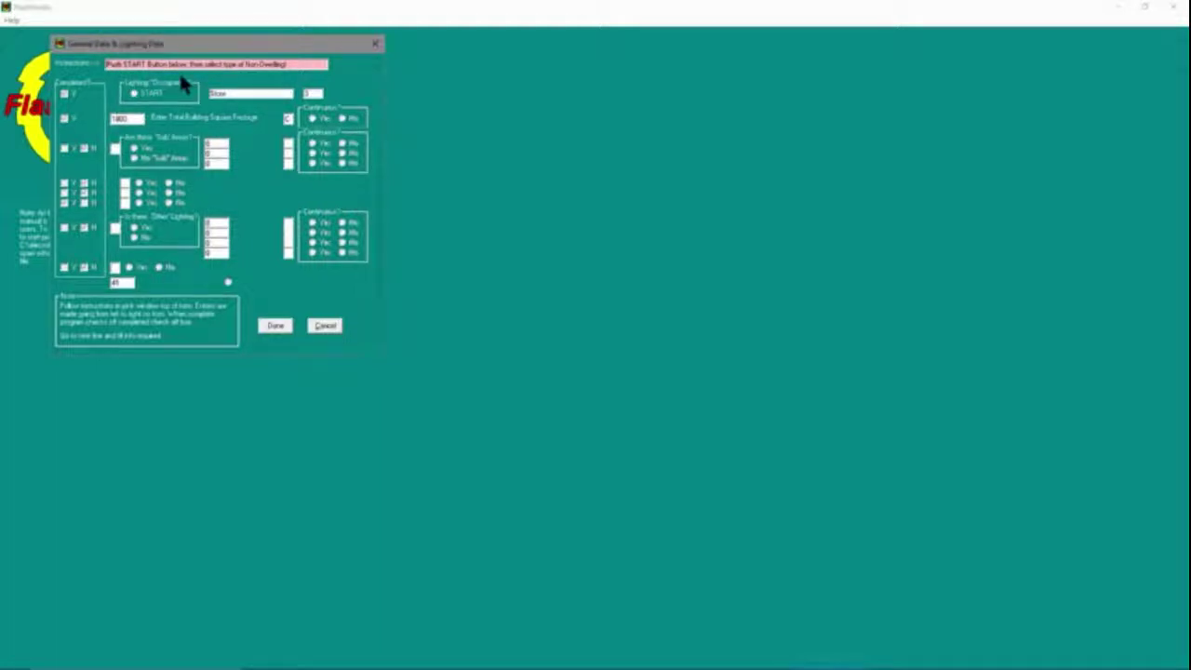
left_click(134, 94)
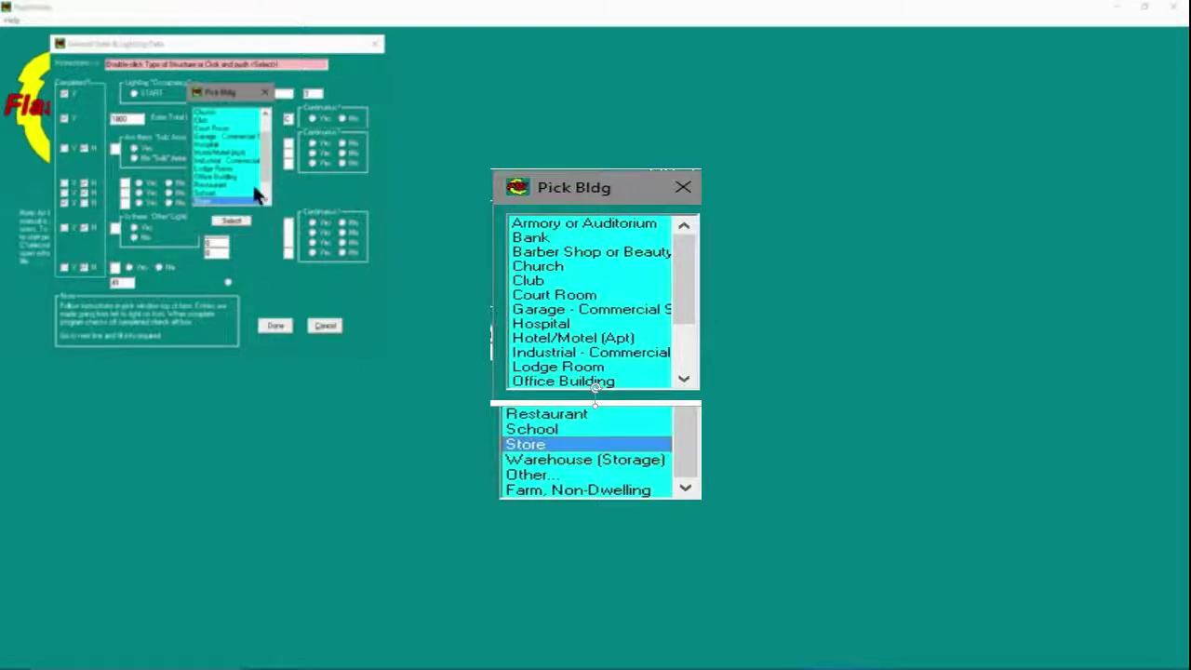
left_click(239, 223)
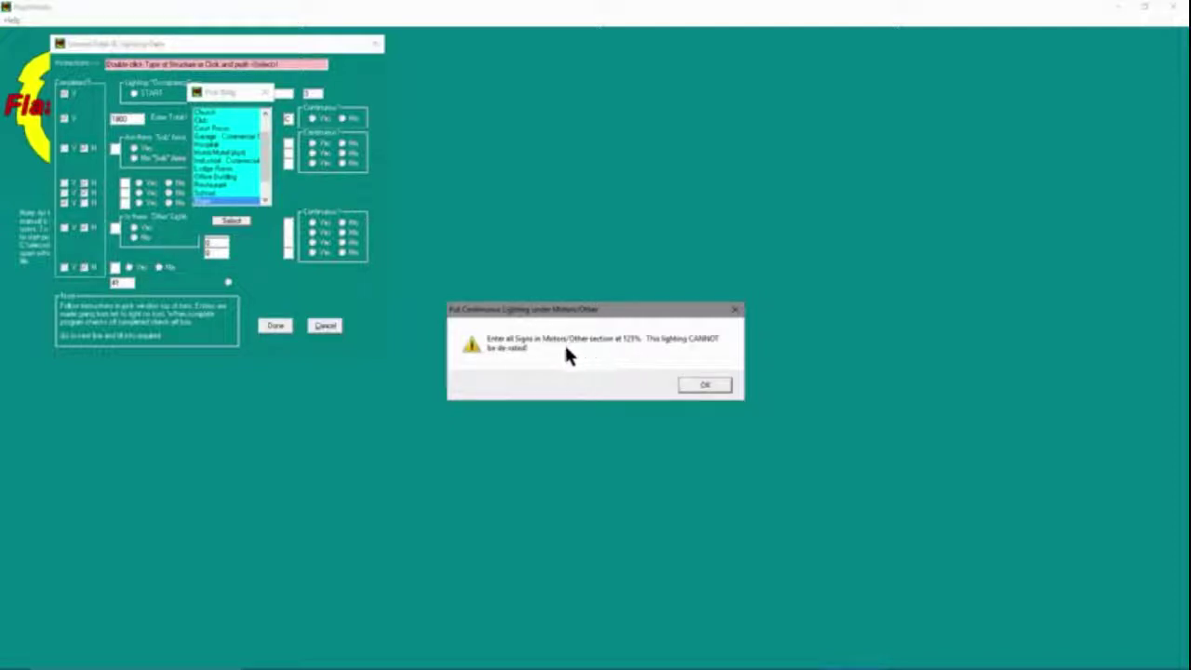
Dismiss the sign notice, accept 1800 sq ft, and mark lighting as continuous
left_click(705, 386)
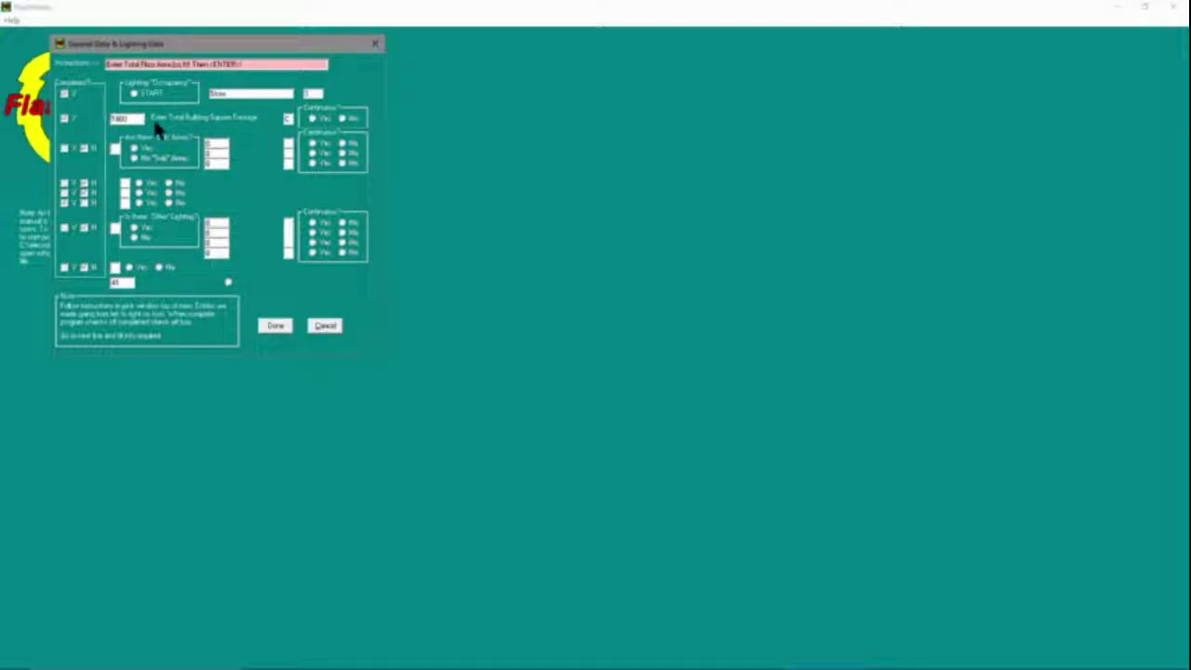
key("Return")
key("Return")
left_click(314, 119)
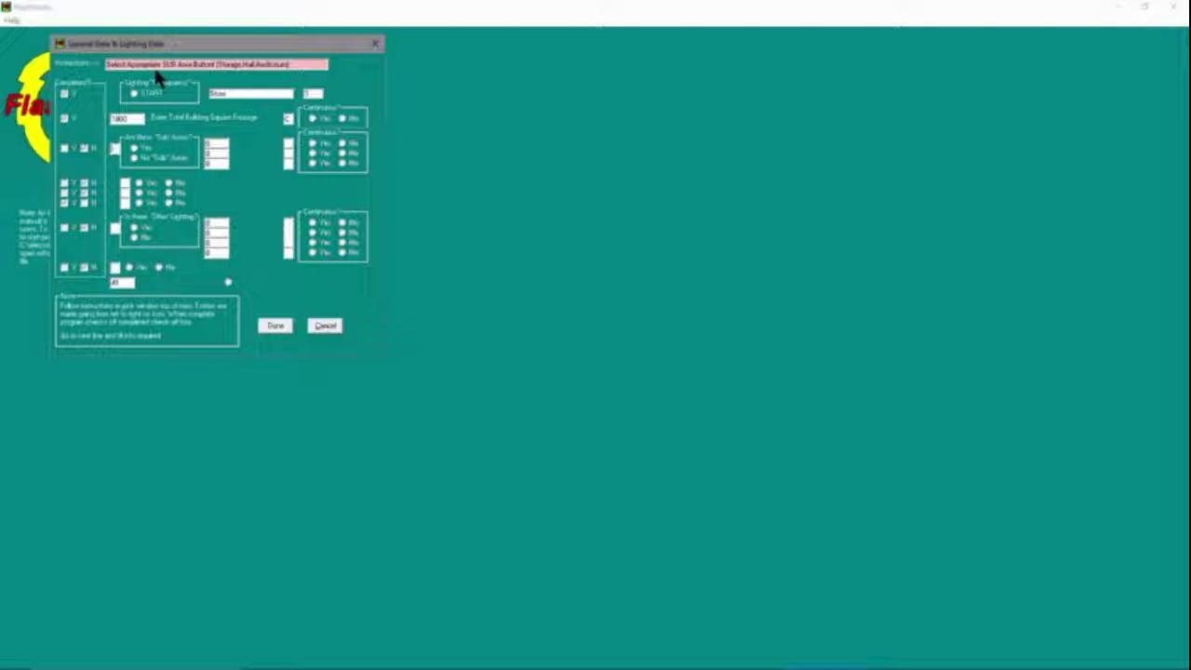
Answer no sub areas, not an addition, yes to connected load, and no other lighting
left_click(135, 158)
left_click(169, 160)
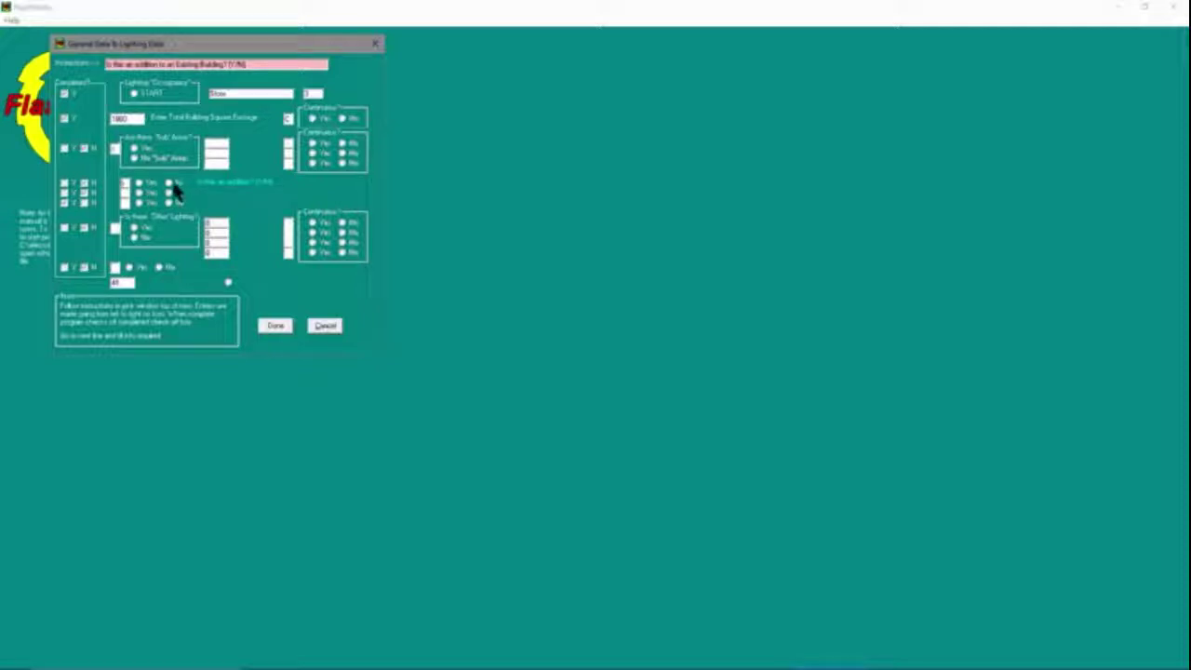
left_click(170, 183)
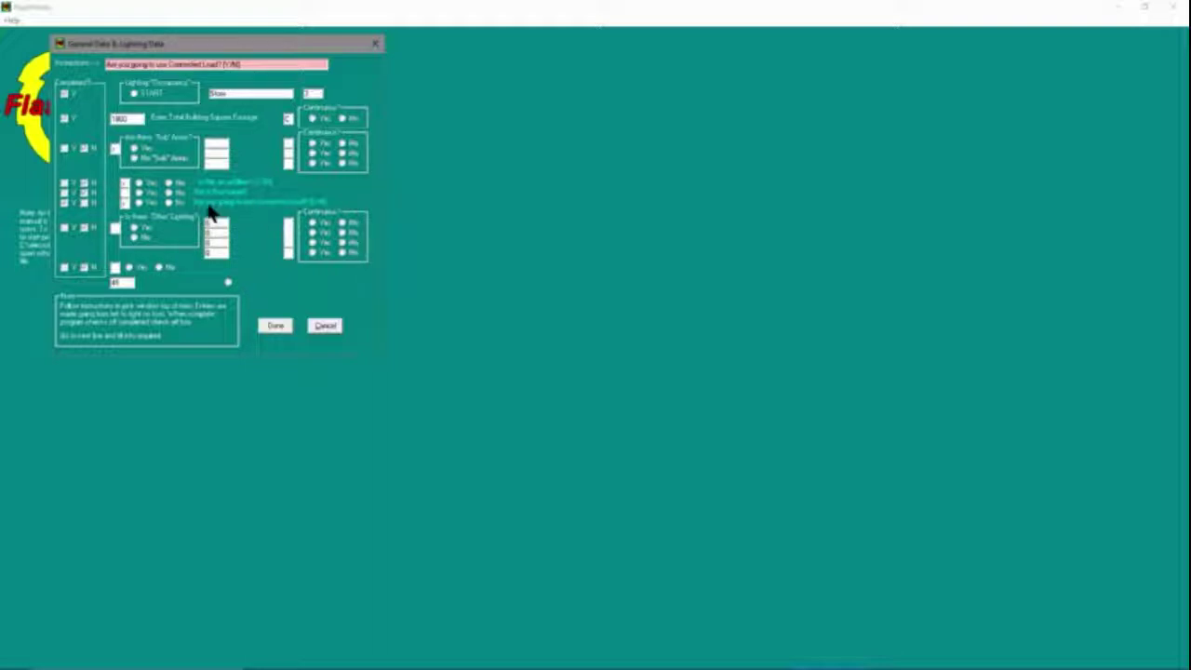
type("y")
key("Return")
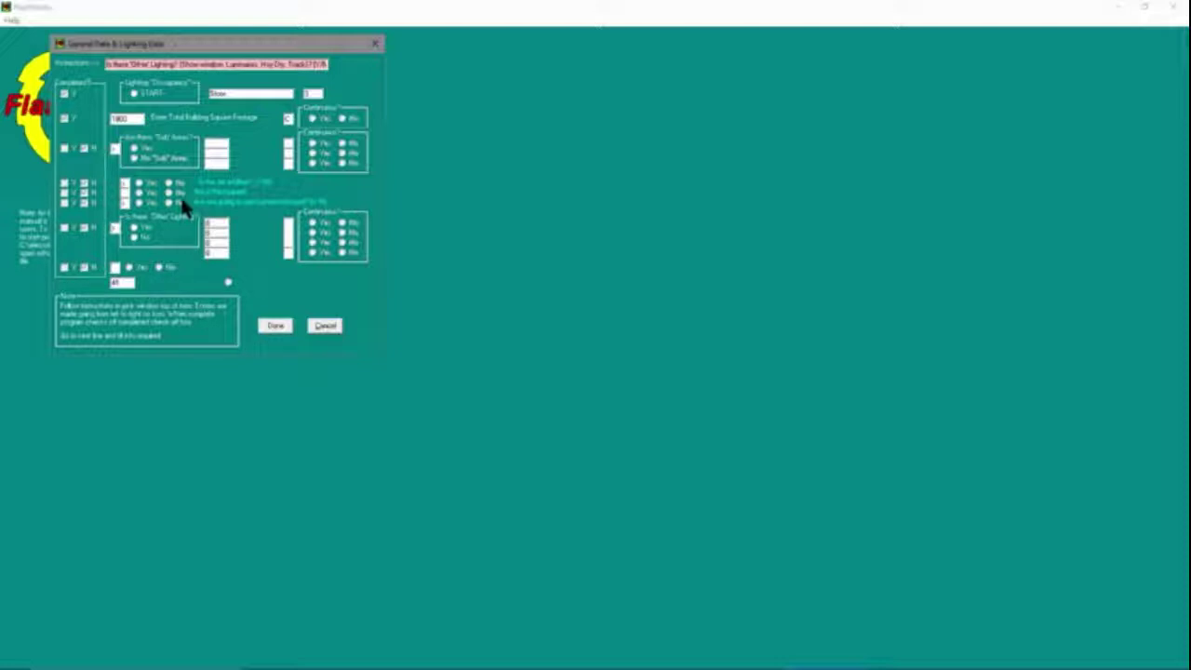
left_click(134, 239)
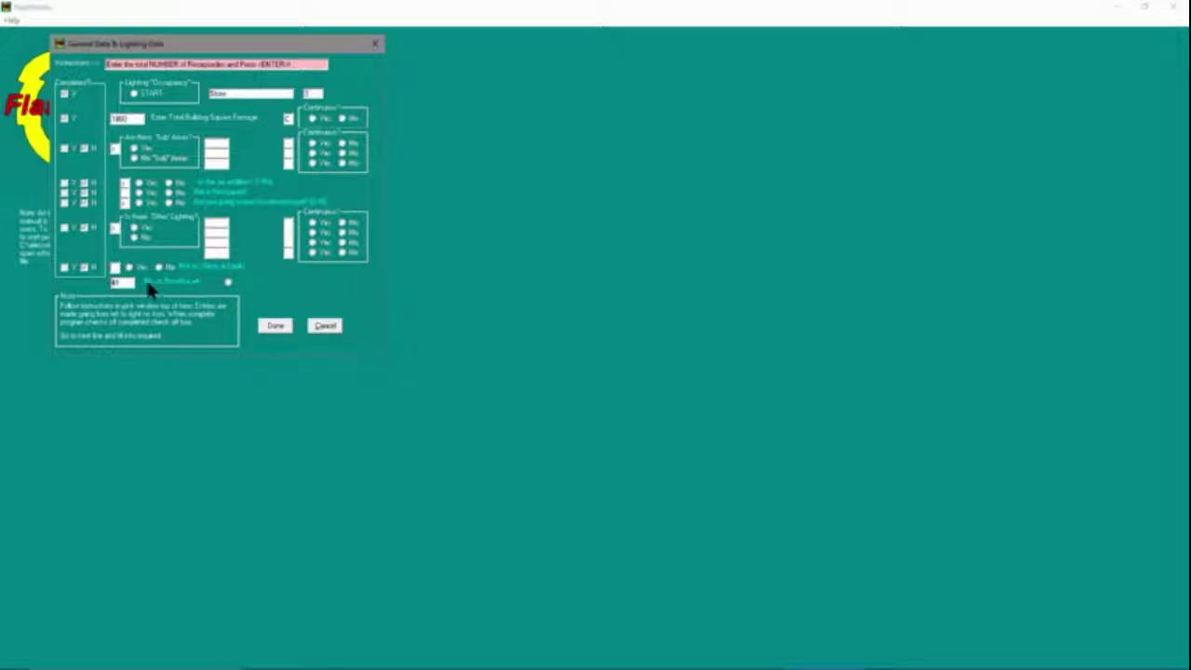
mouse_move(128, 283)
Accept 41 receptacles to complete the general and lighting entry
key("Return")
key("Return")
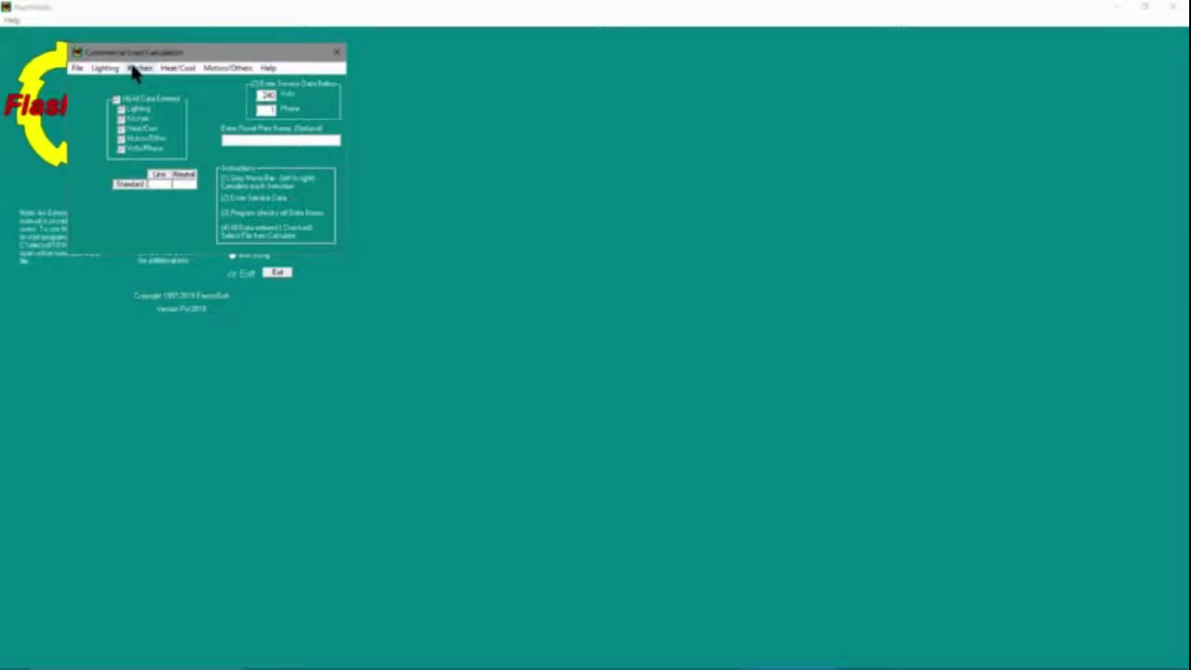
Start kitchen entry and finish the kitchen list without adding any loads
left_click(136, 69)
left_click(131, 83)
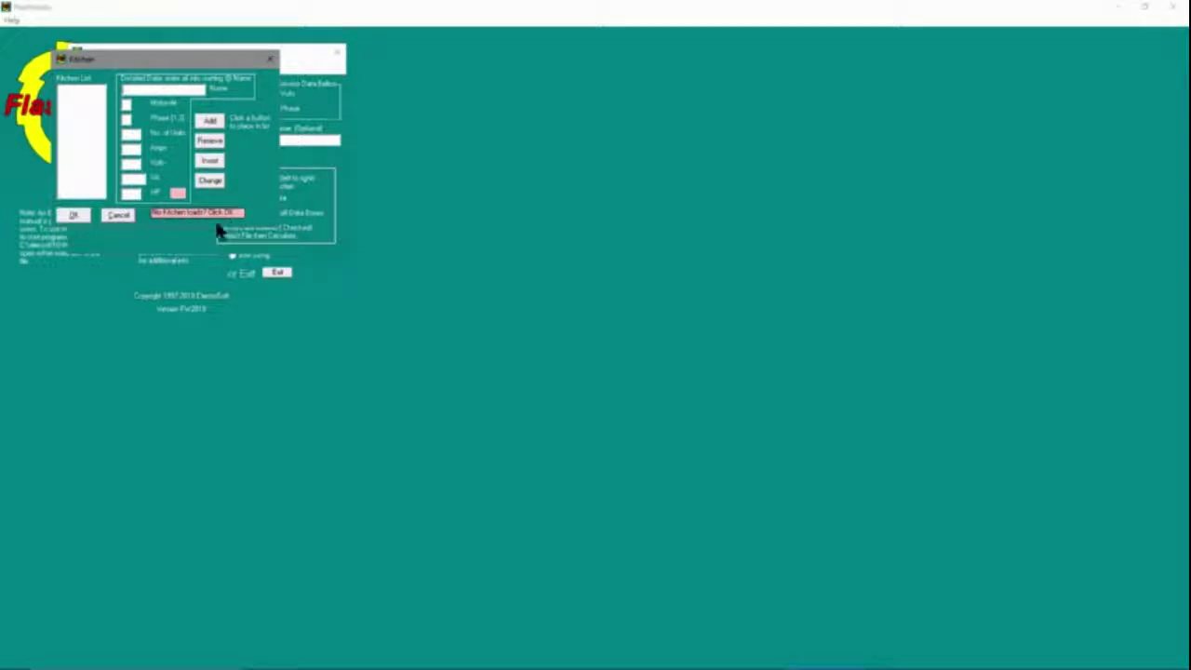
left_click(73, 215)
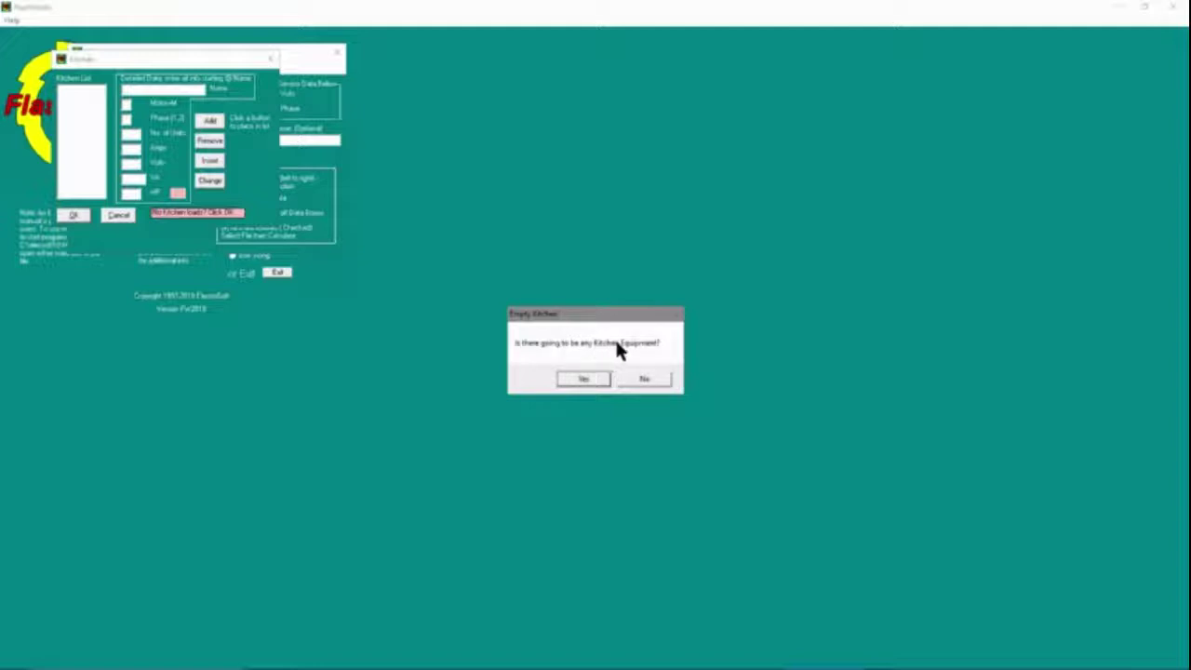
Decline kitchen equipment, keep the existing Heat/Cool set, and select Unit 1
left_click(641, 379)
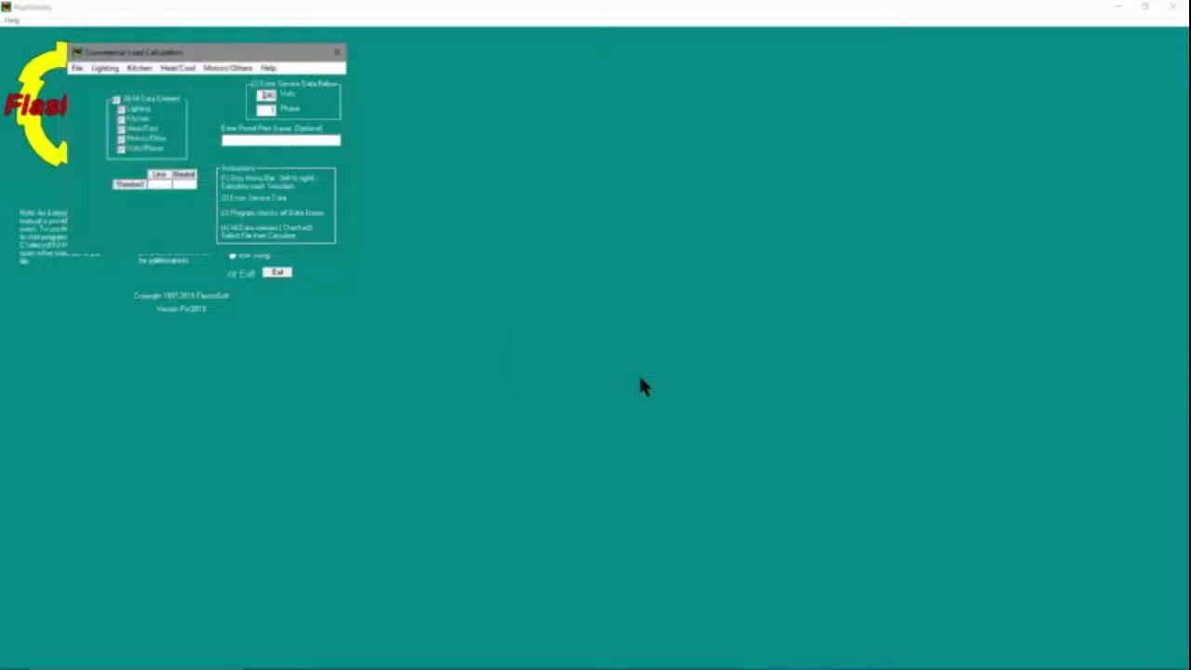
left_click(172, 70)
left_click(160, 83)
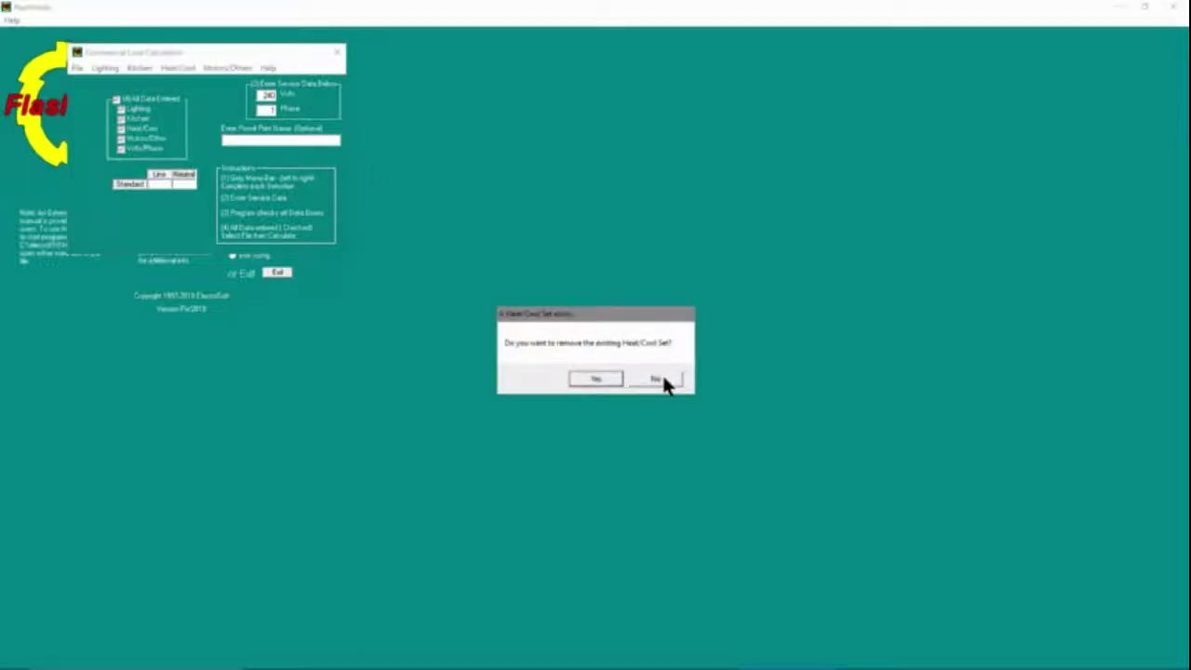
left_click(663, 381)
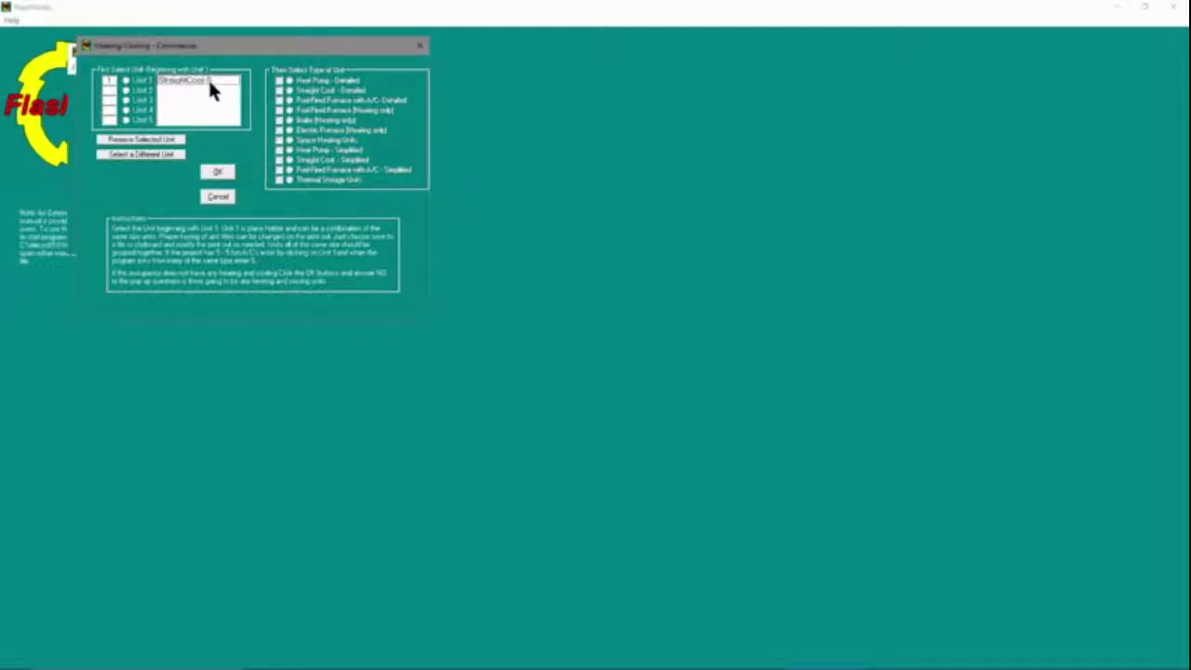
left_click(127, 83)
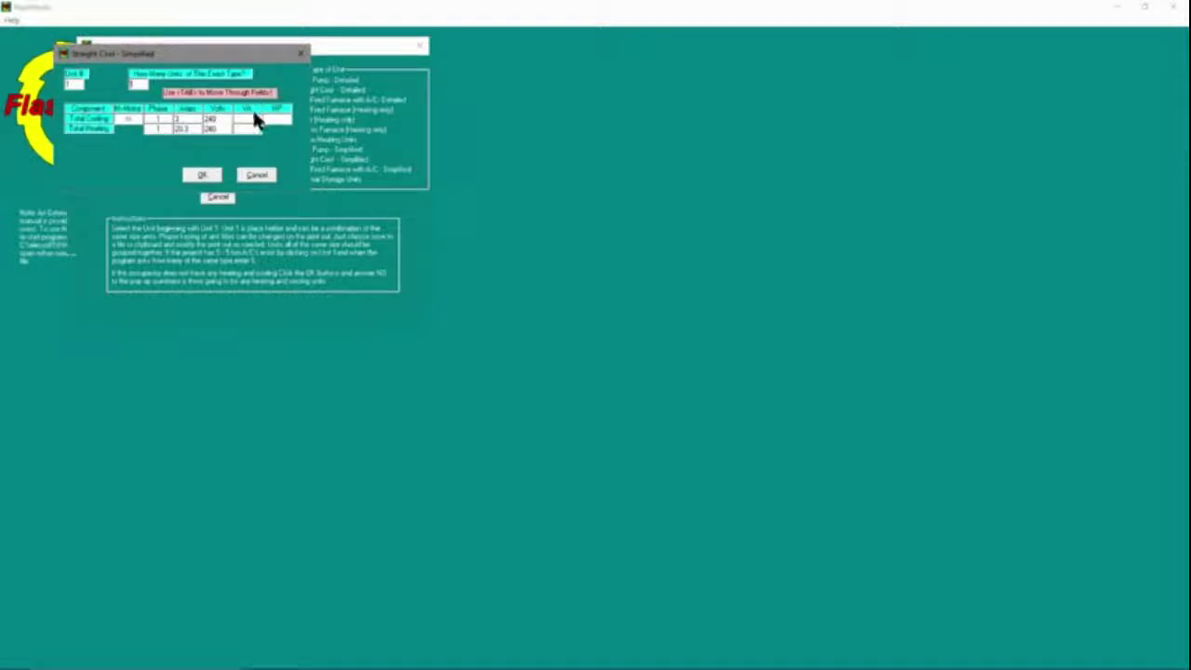
Accept Unit 1's Straight Coil values: cooling 2 A, heating 20.3 A, 240 V single phase
left_click(200, 178)
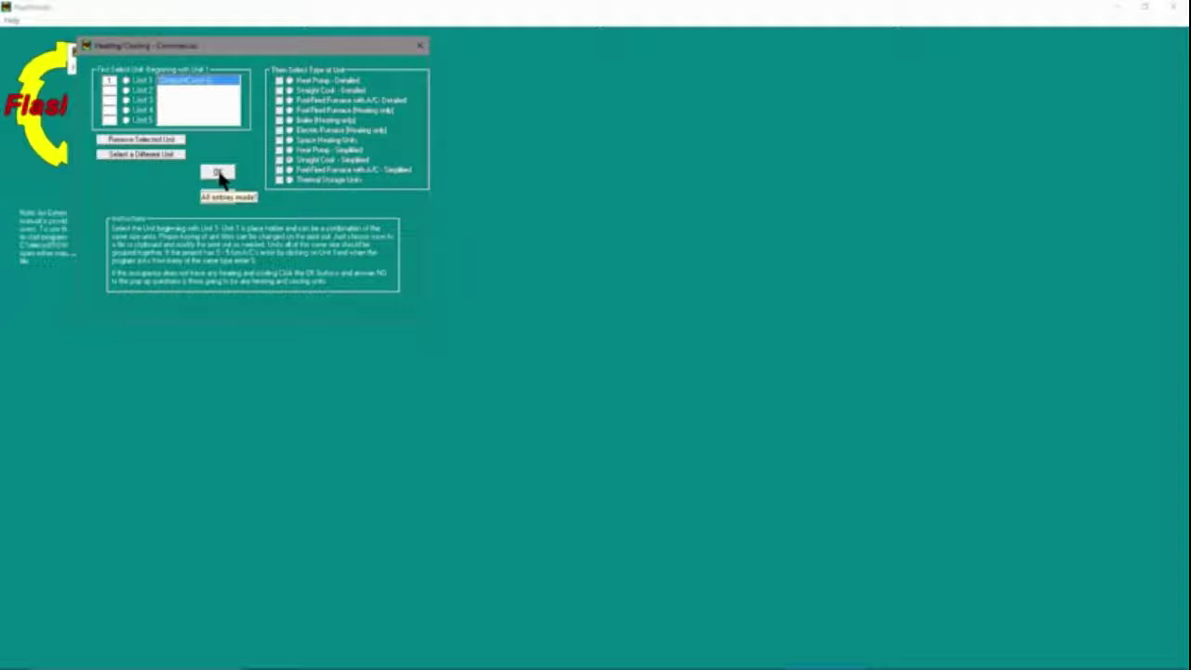
Confirm heating/cooling, then enter motors and other loads, keeping the existing motor set, and review the second load
left_click(221, 175)
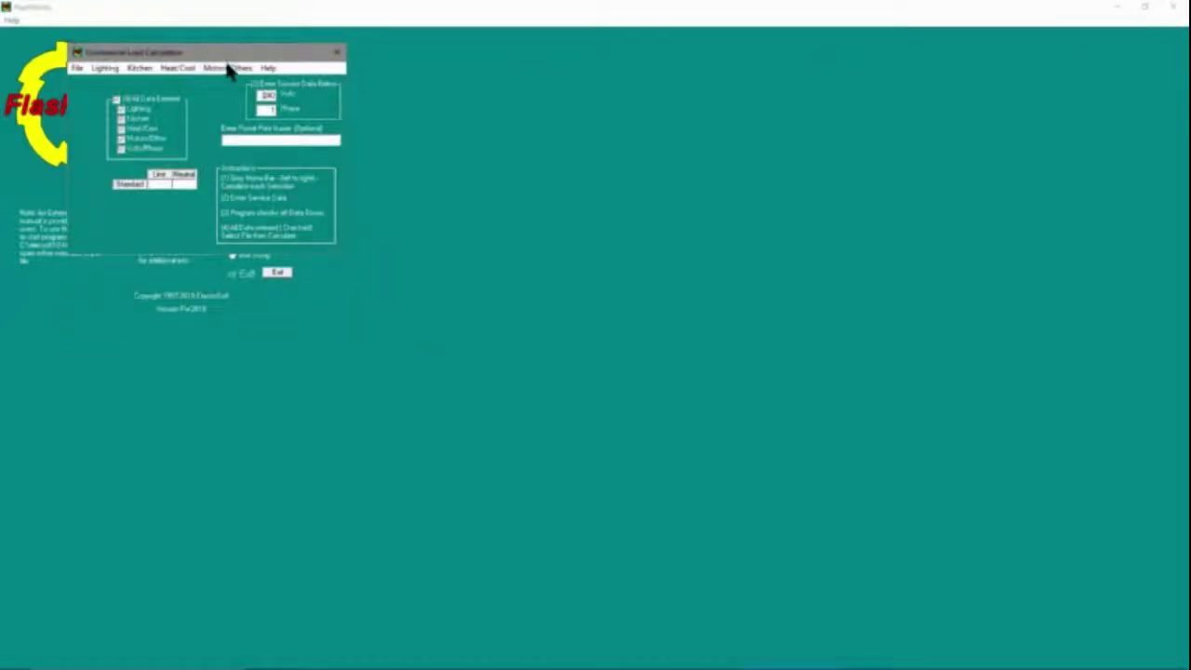
left_click(224, 69)
left_click(215, 83)
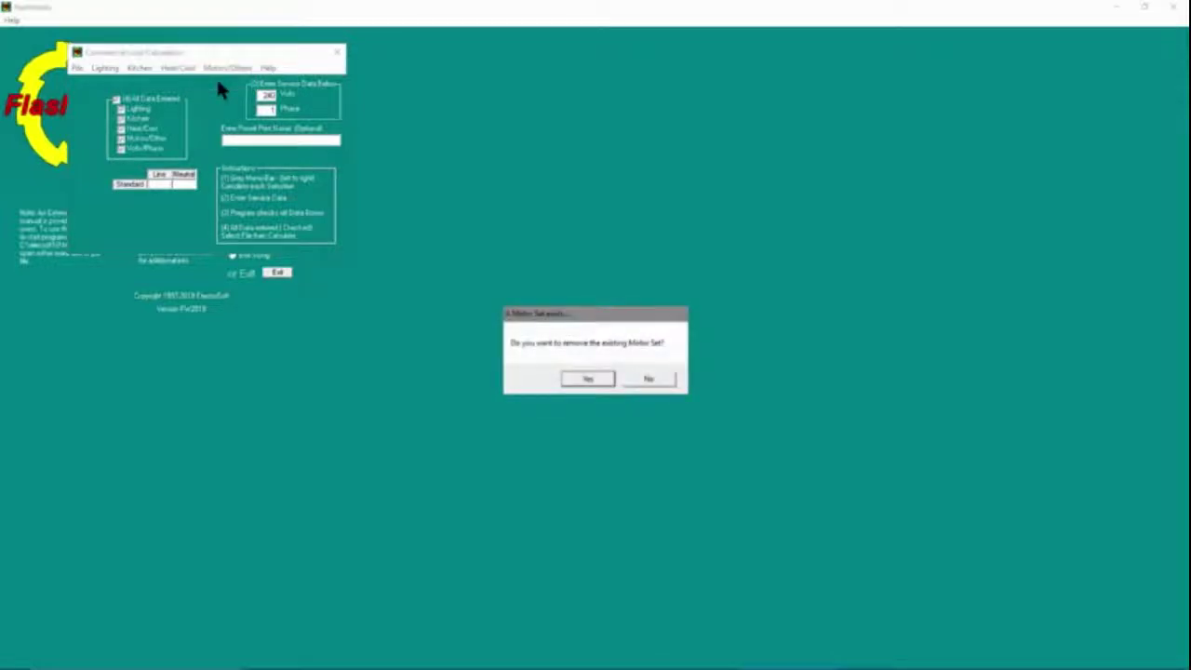
left_click(648, 380)
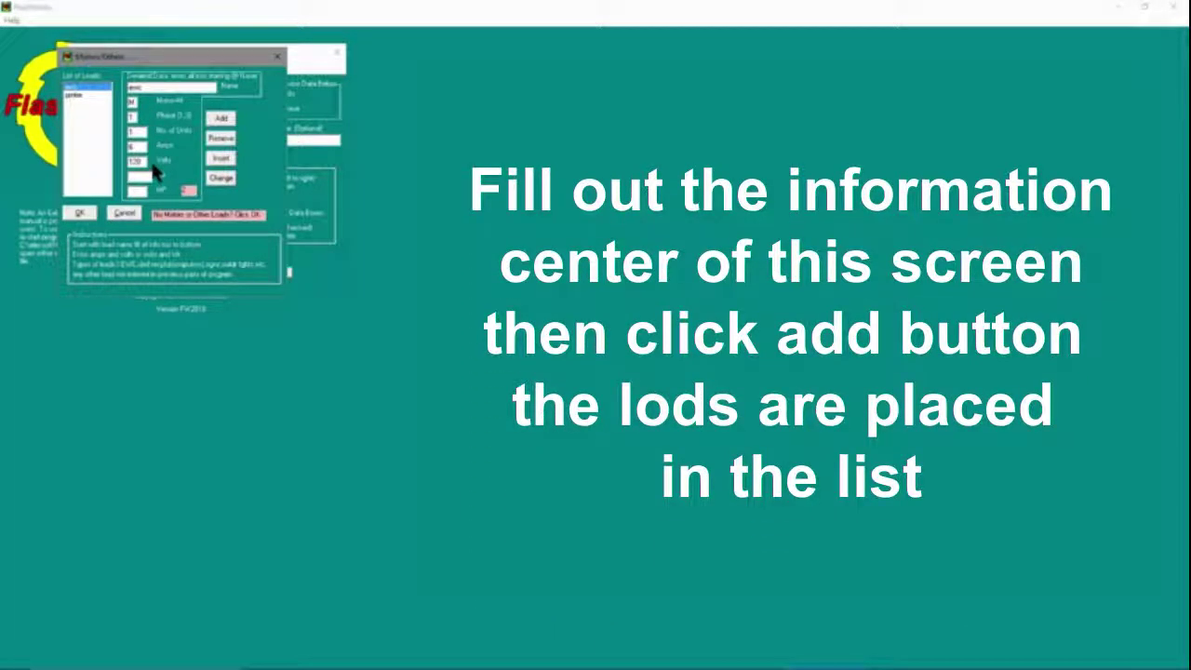
left_click(74, 93)
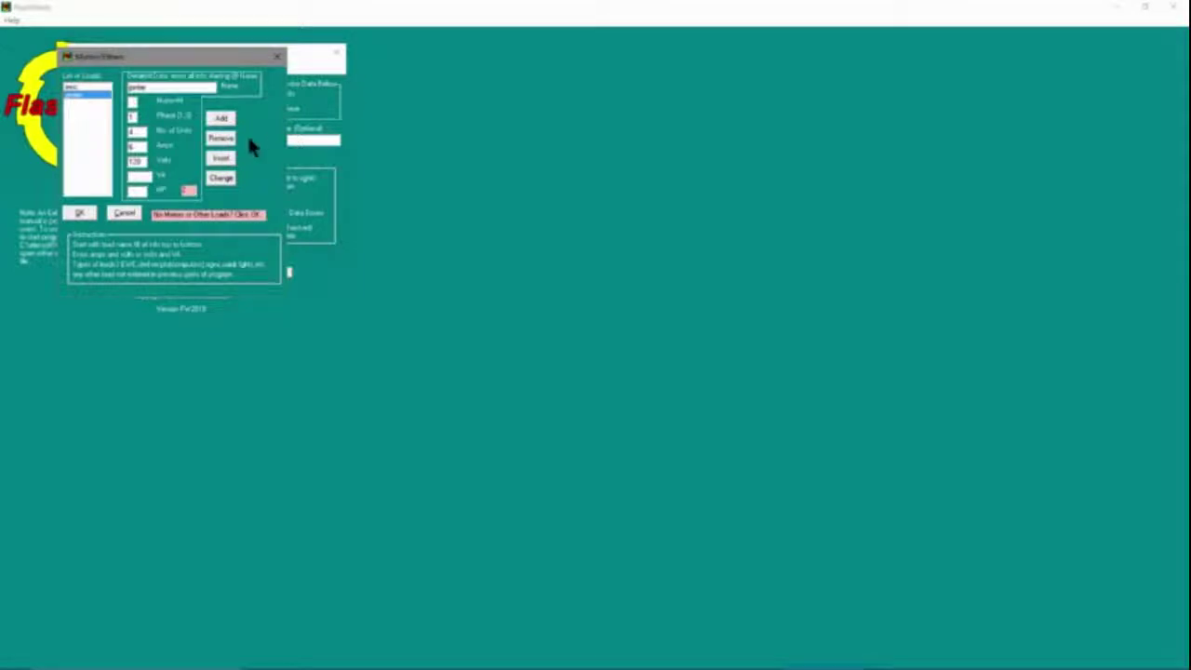
Confirm the motors and other loads, check All Data Entered, and open the File menu
left_click(78, 214)
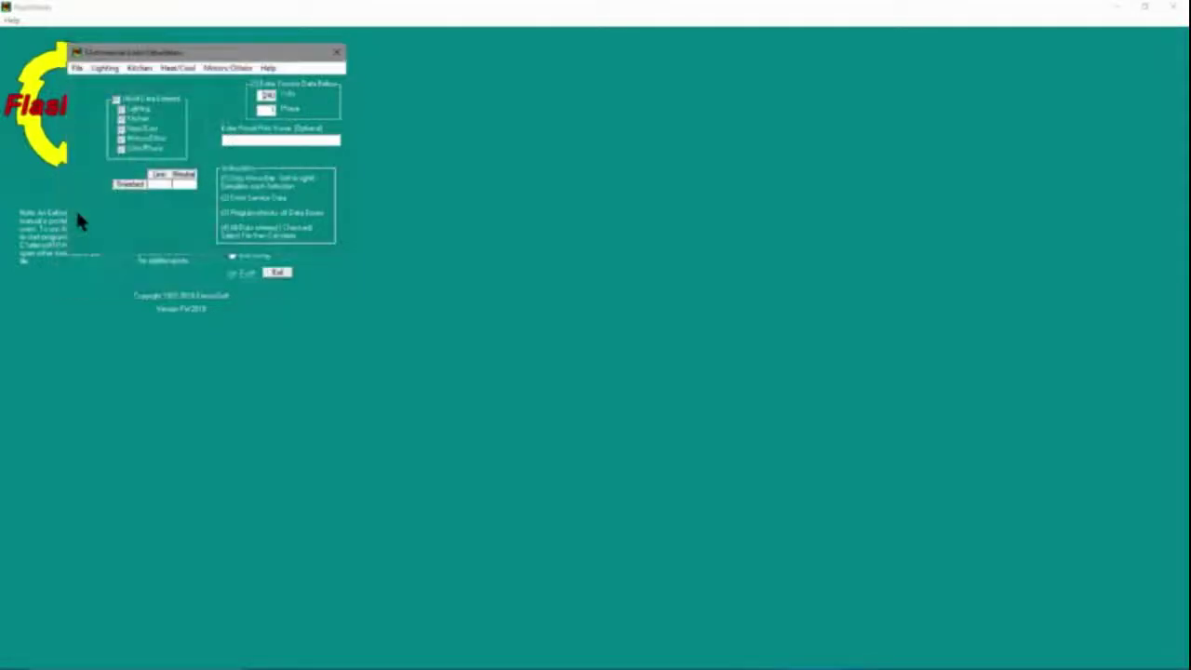
left_click(117, 96)
left_click(77, 69)
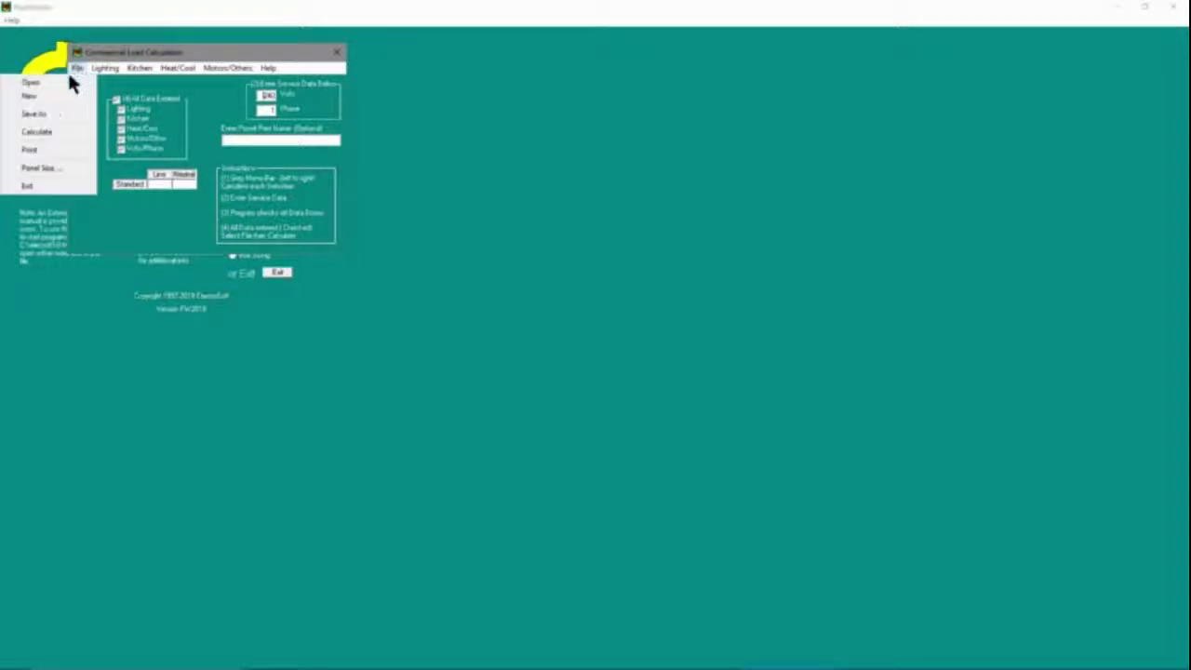
Run the commercial load calculation and close the Calculation Output, leaving Standard line and 102 neutral loads
left_click(48, 130)
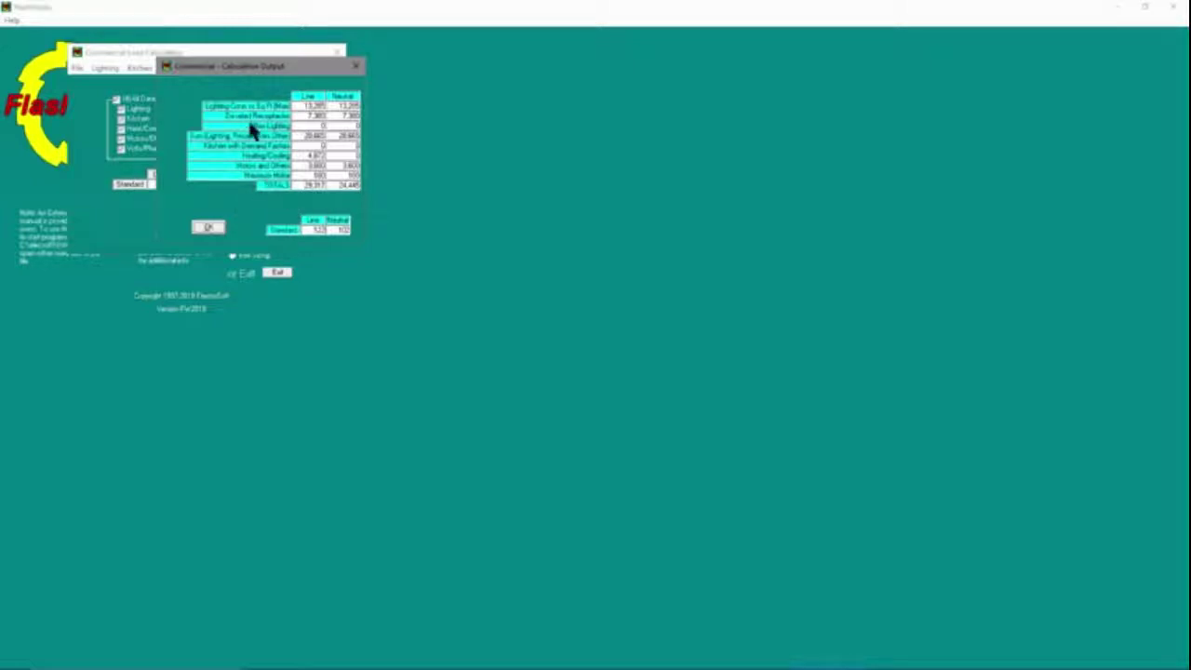
left_click(209, 228)
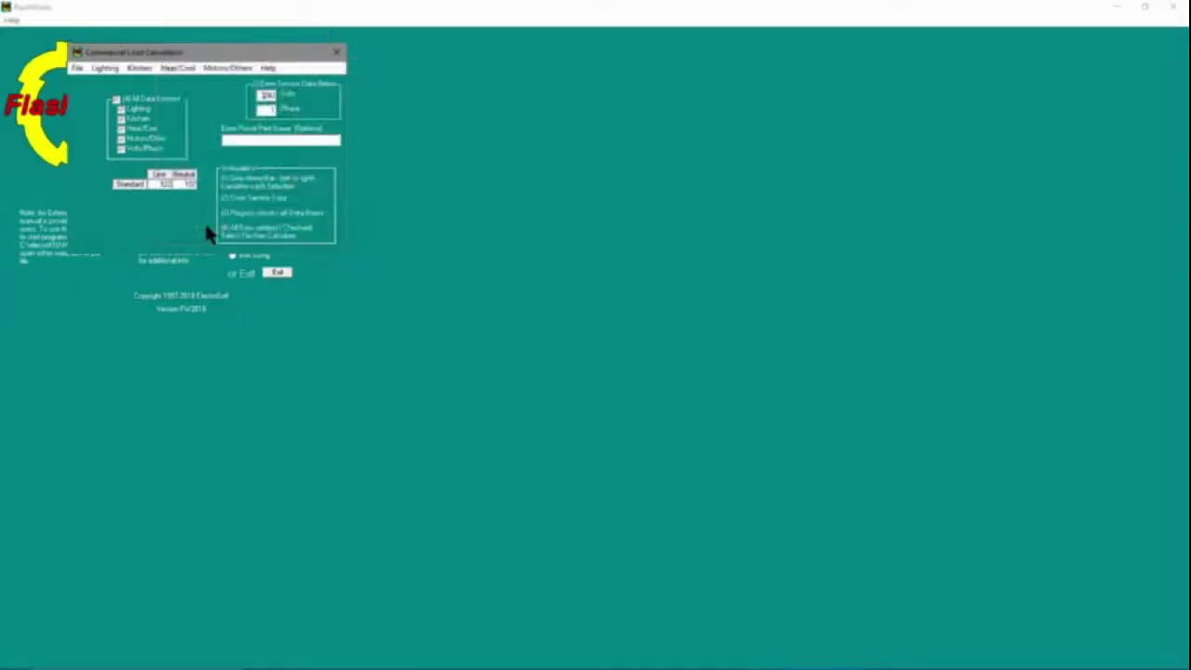
Size the 125 panel with Equipment Side service and a chosen wire type, then determine conductors and conduit
left_click(78, 69)
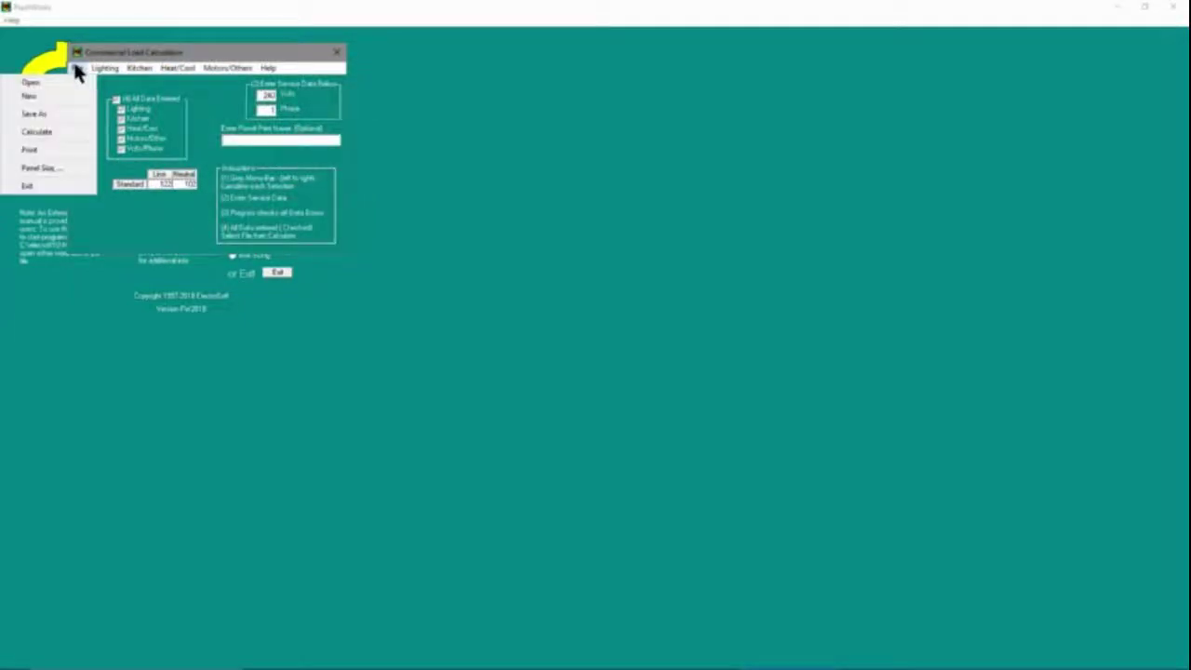
left_click(44, 170)
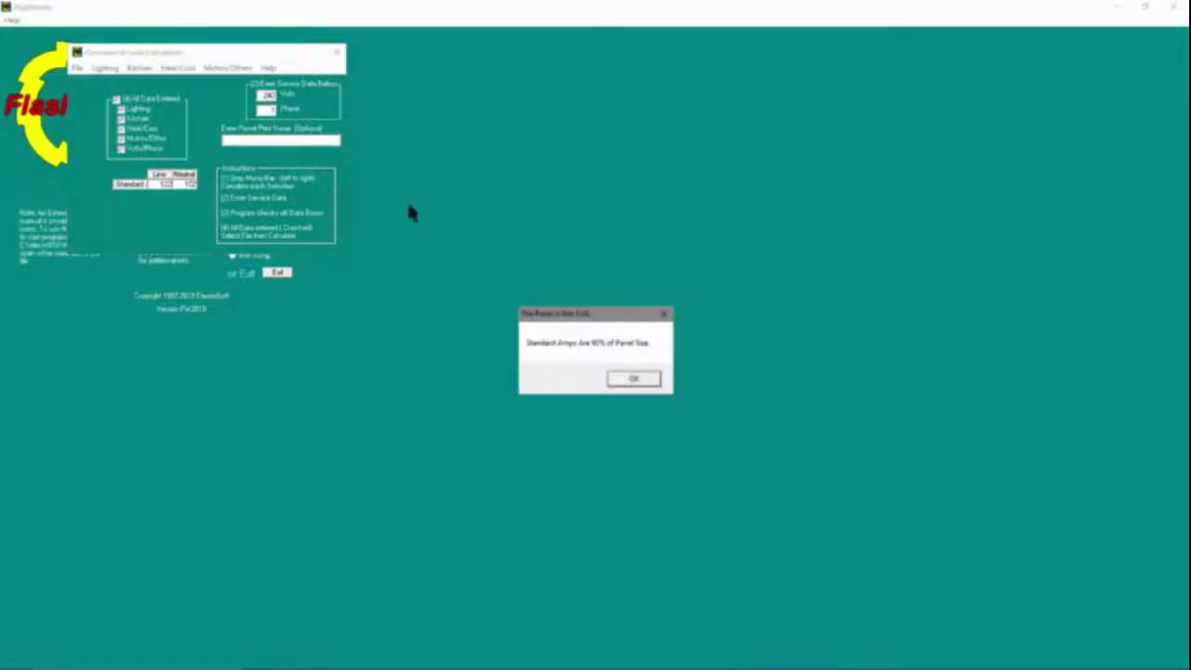
left_click(631, 376)
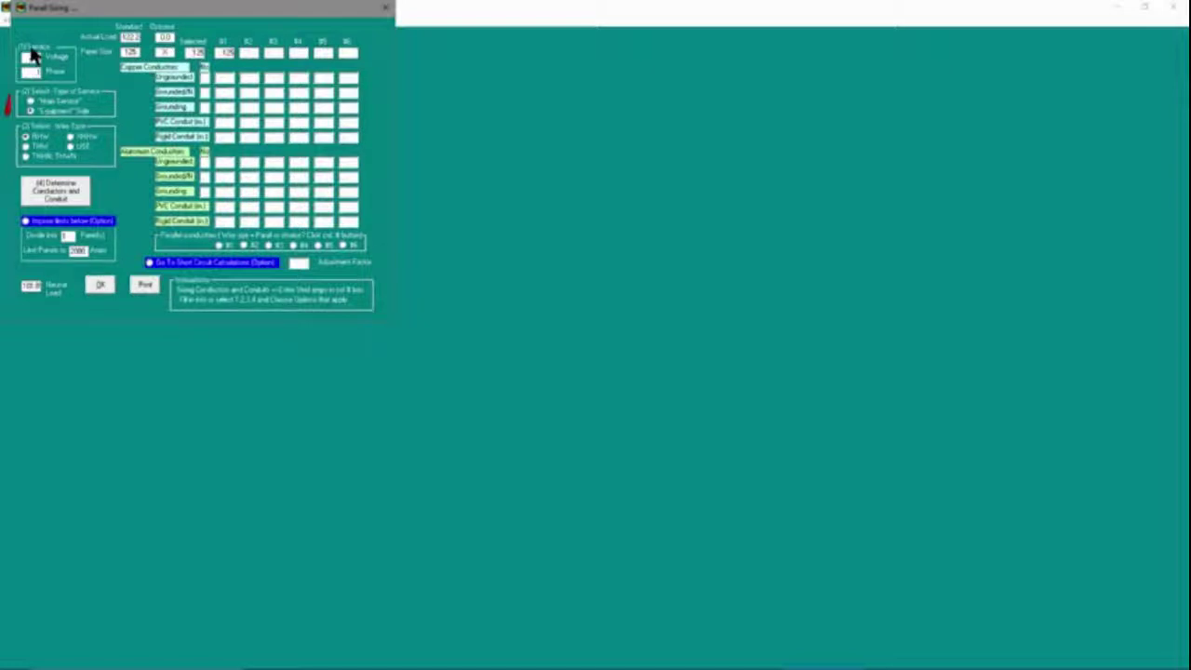
left_click(32, 110)
left_click(26, 156)
left_click(58, 191)
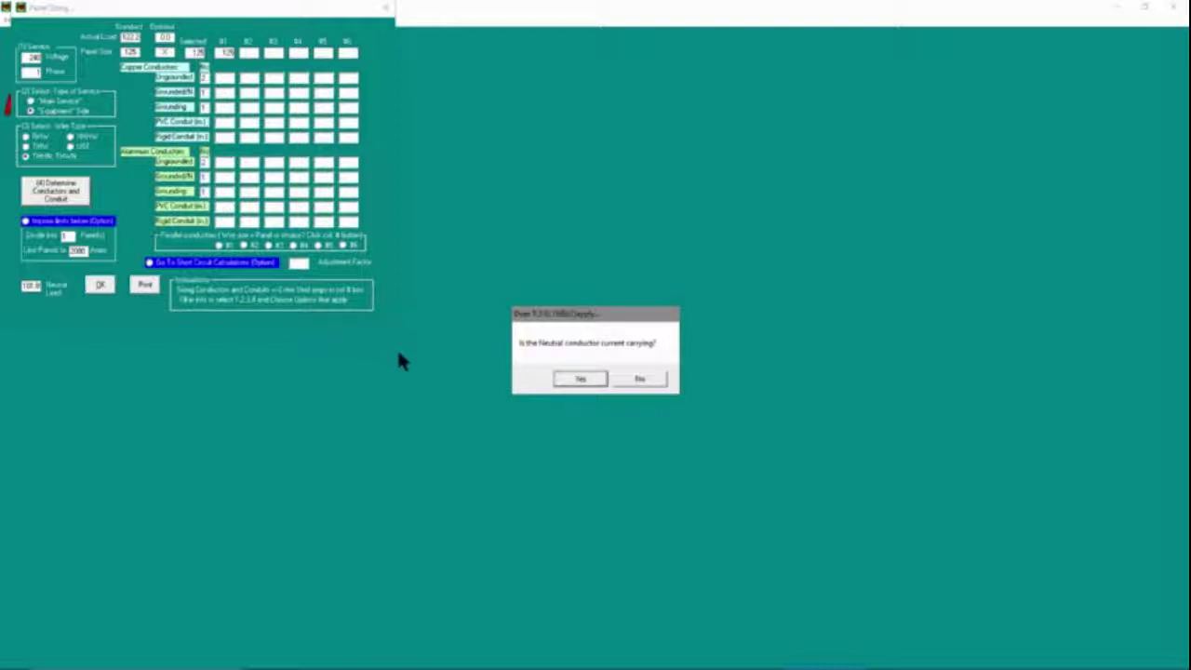
Answer the neutral current-carrying prompt and make the neutral full size to list copper and aluminum sizes
left_click(584, 380)
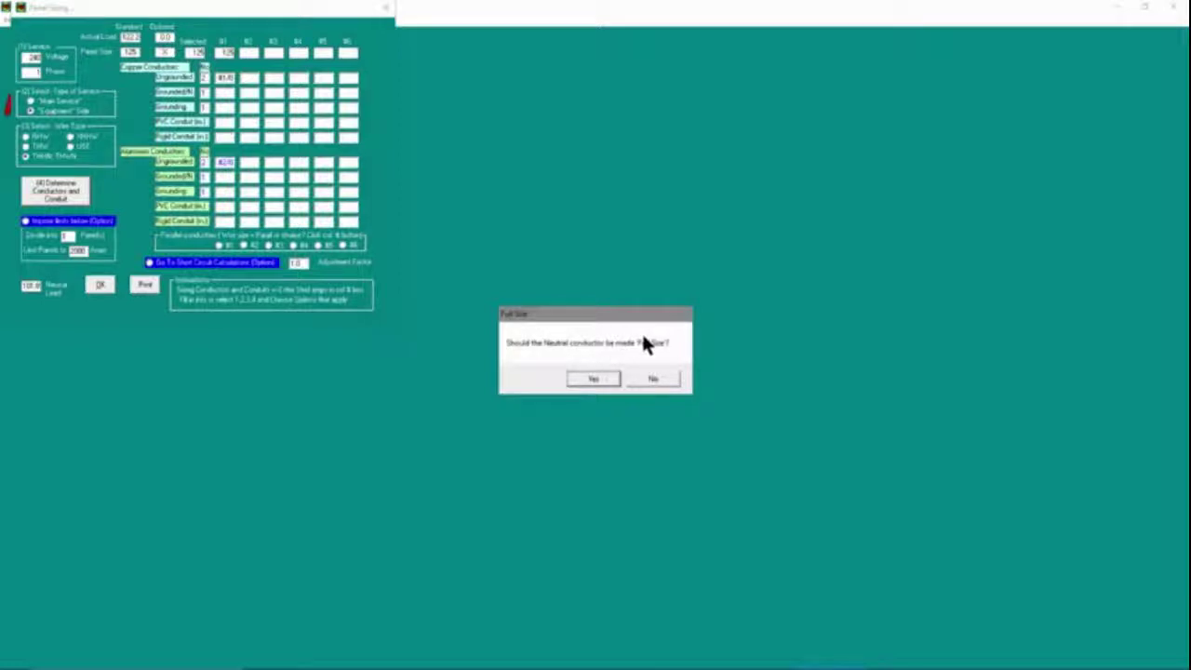
left_click(589, 380)
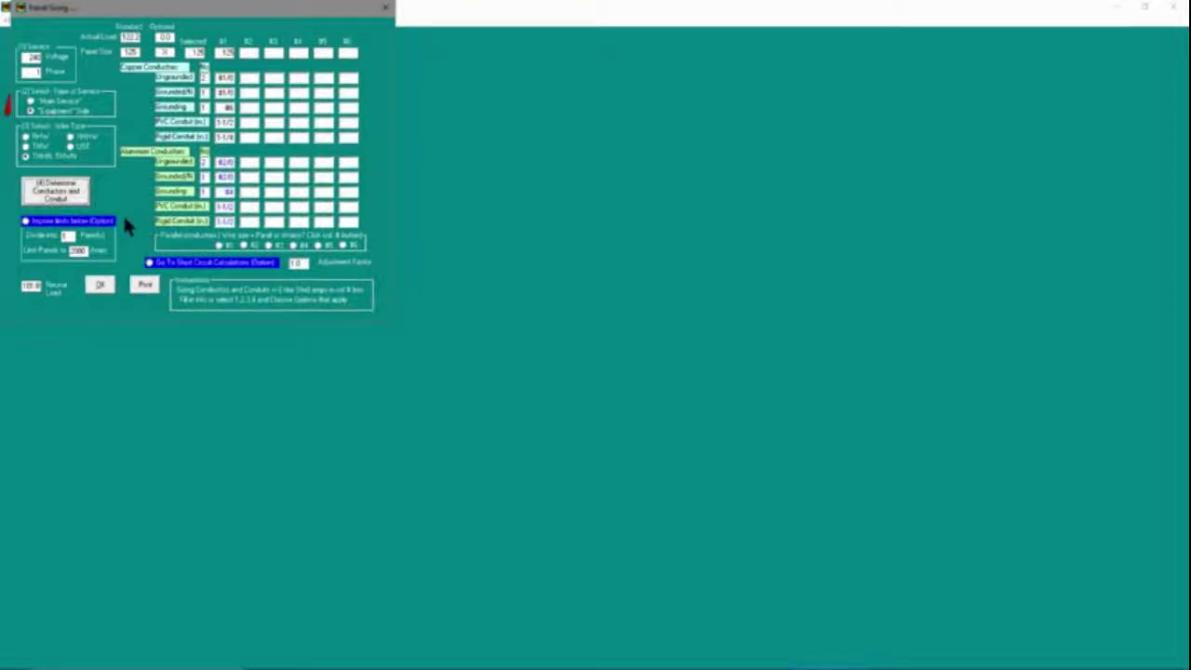
Close Panel Sizing and bring up Save As for 'sample' in the comm folder as Commercial (*.ccc)
left_click(102, 288)
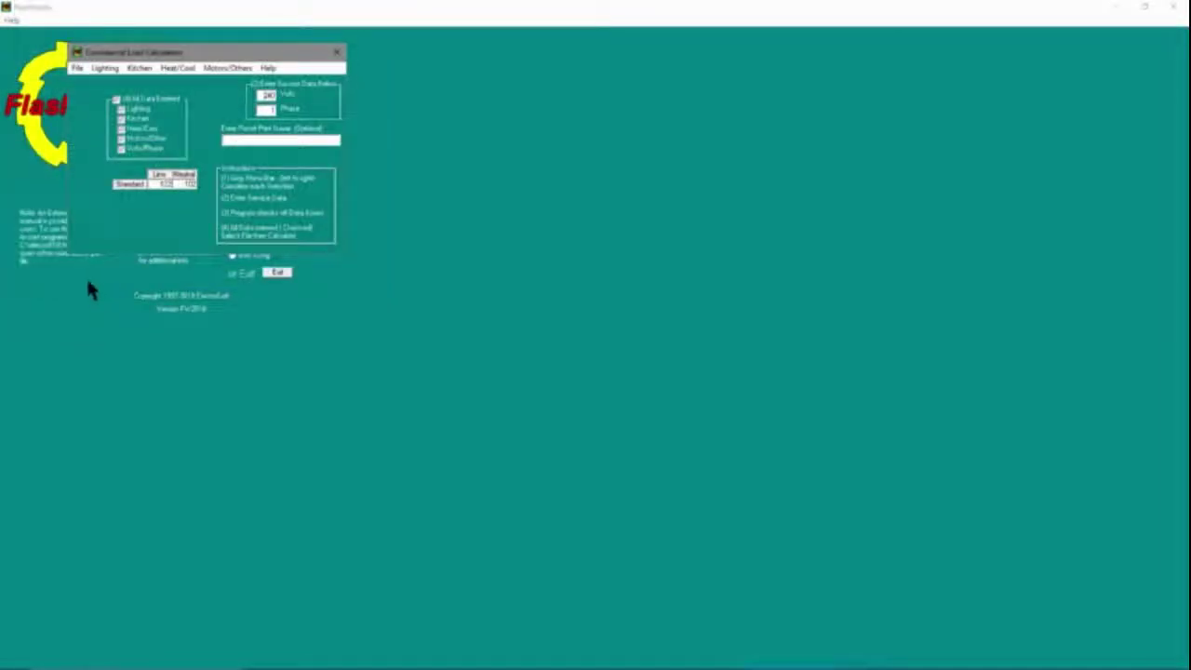
left_click(75, 68)
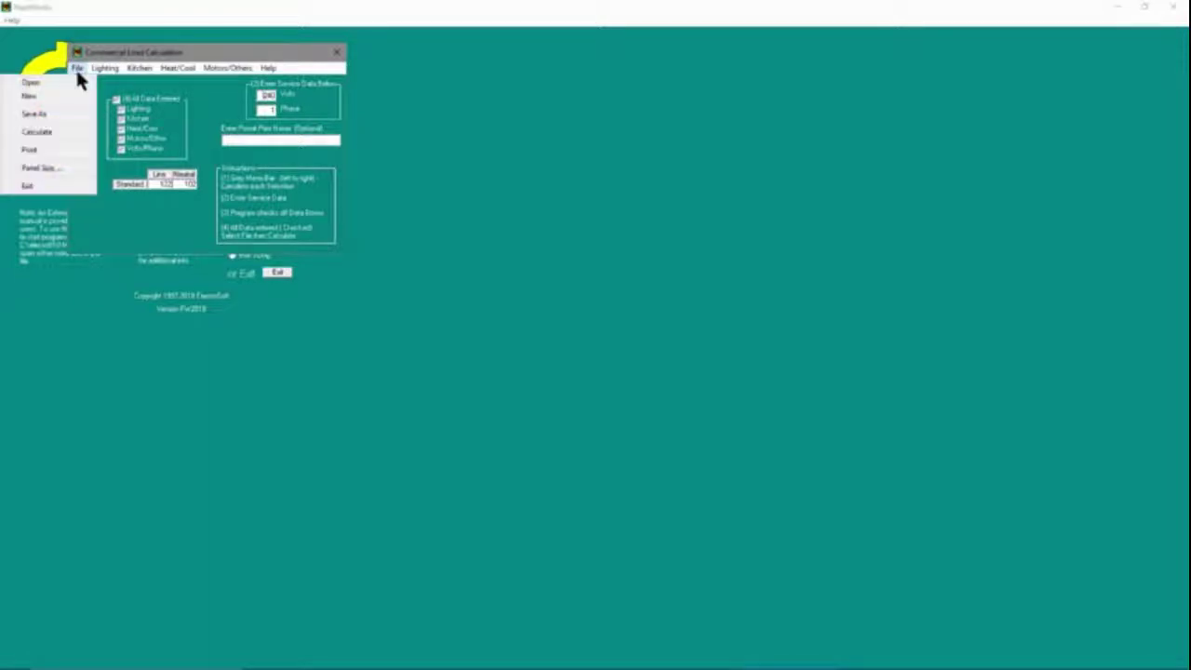
left_click(57, 112)
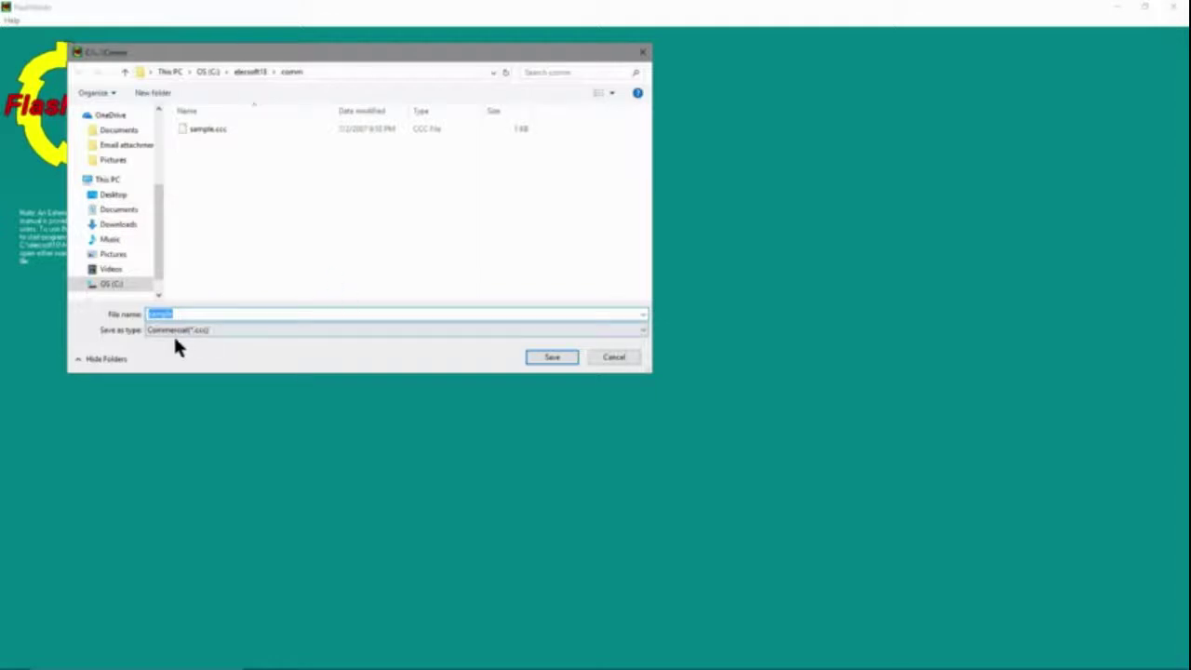
Close the save dialog and leave the commercial calculation for the FlashWorks welcome screen
left_click(614, 359)
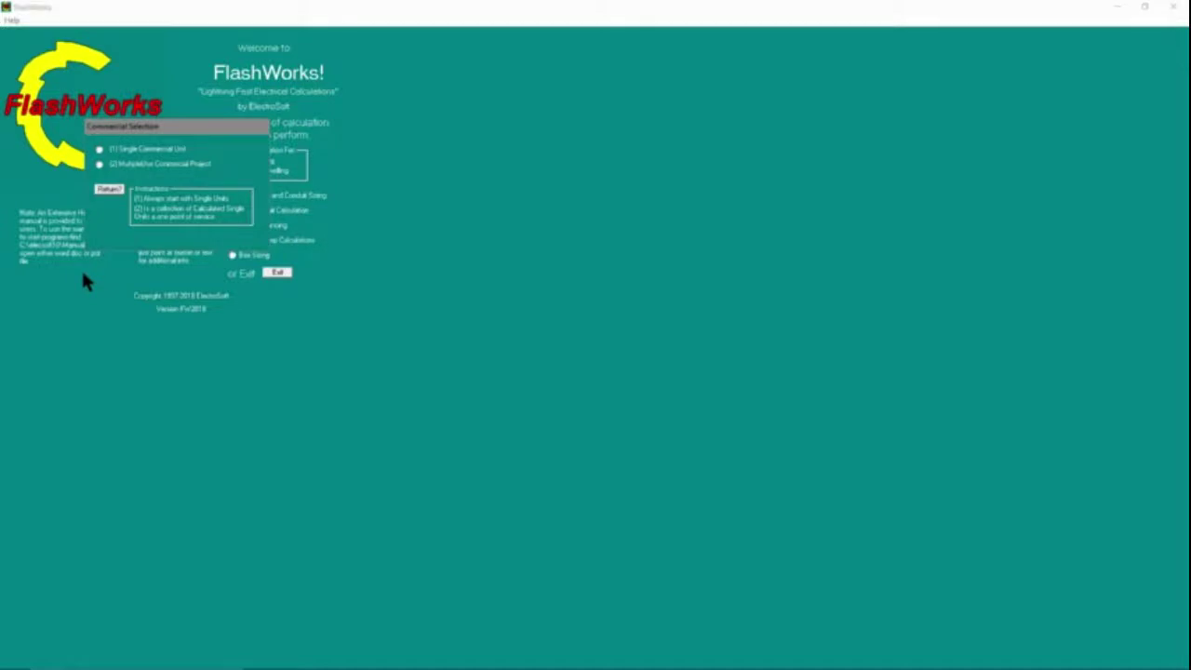
left_click(110, 190)
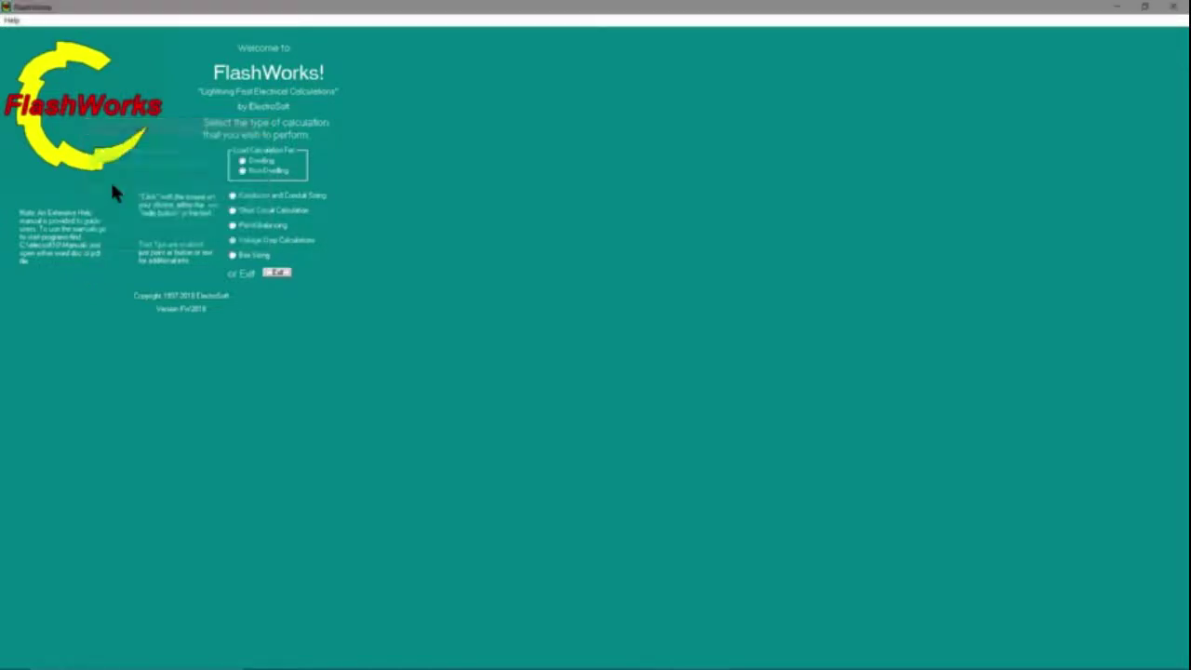